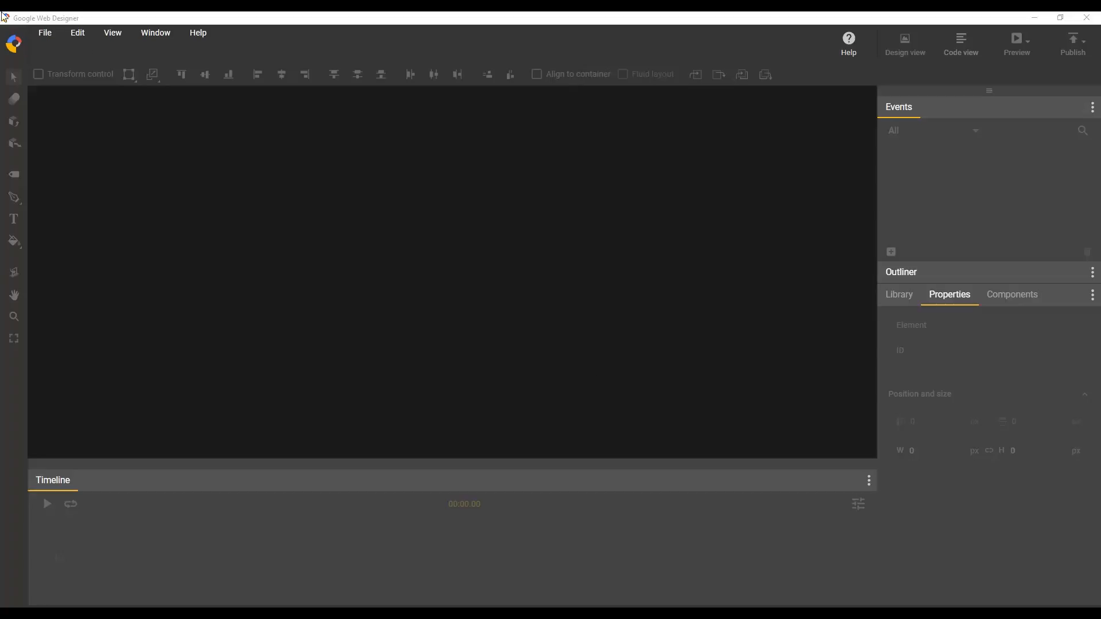
Set up a new blank Expandable ad for Display & Video 360 with 320 x 50 dimensions
{"action": "left_click", "coordinate": [42, 32]}
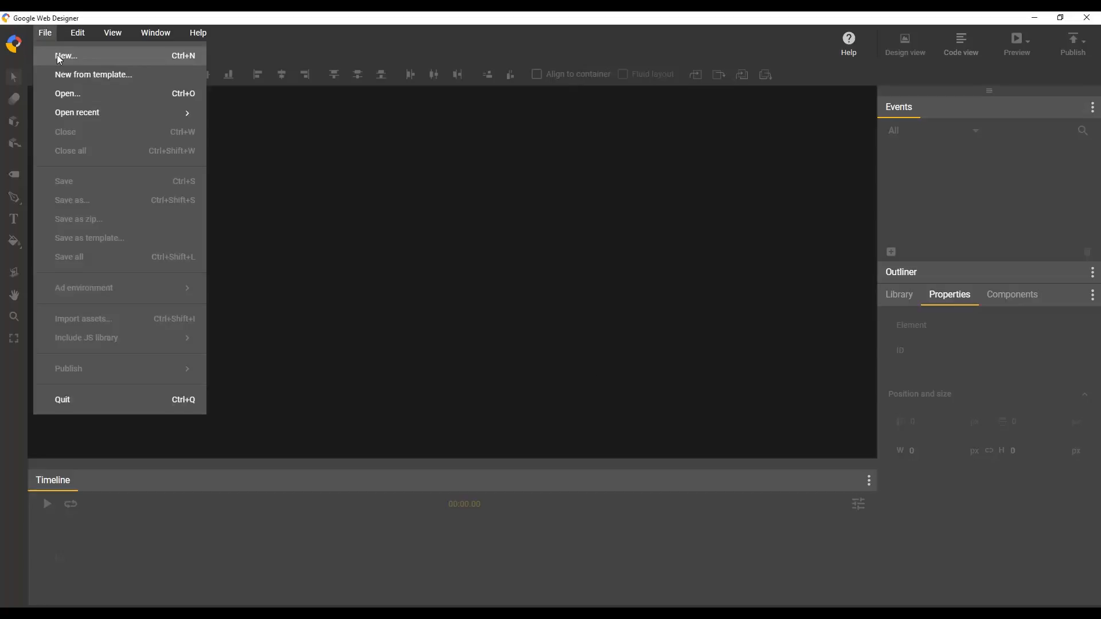
{"action": "left_click", "coordinate": [57, 56]}
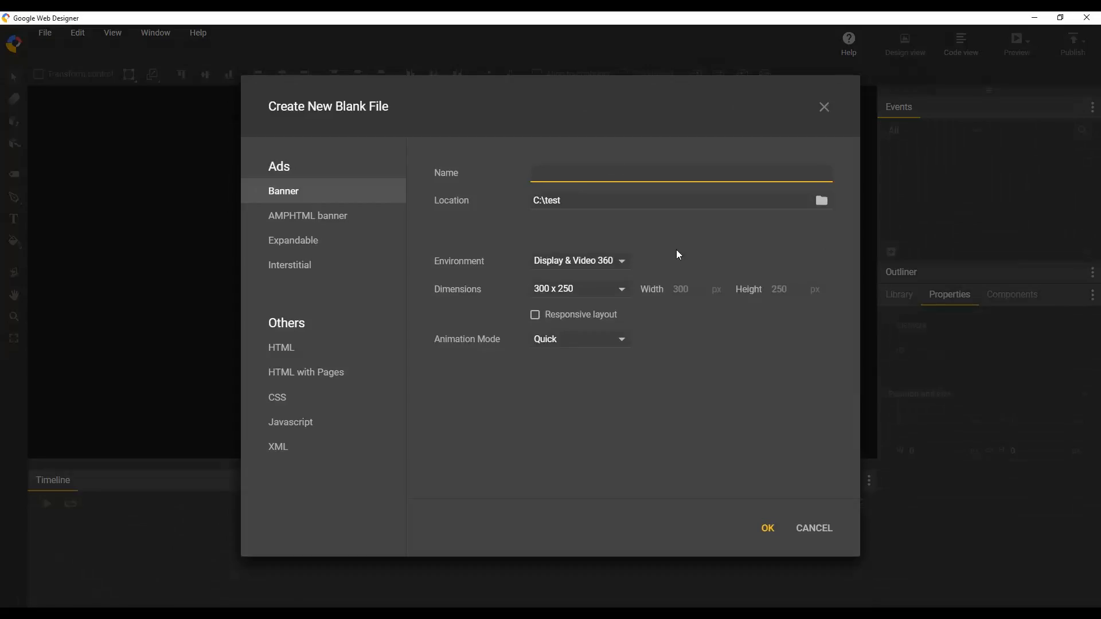
{"action": "left_click", "coordinate": [617, 266]}
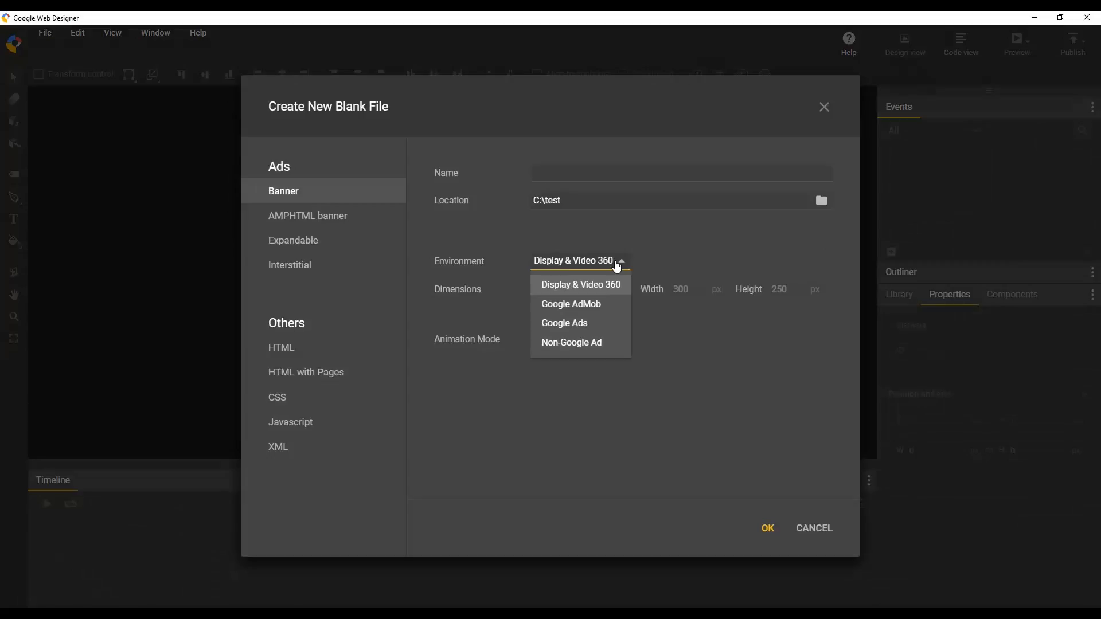
{"action": "left_click", "coordinate": [690, 258]}
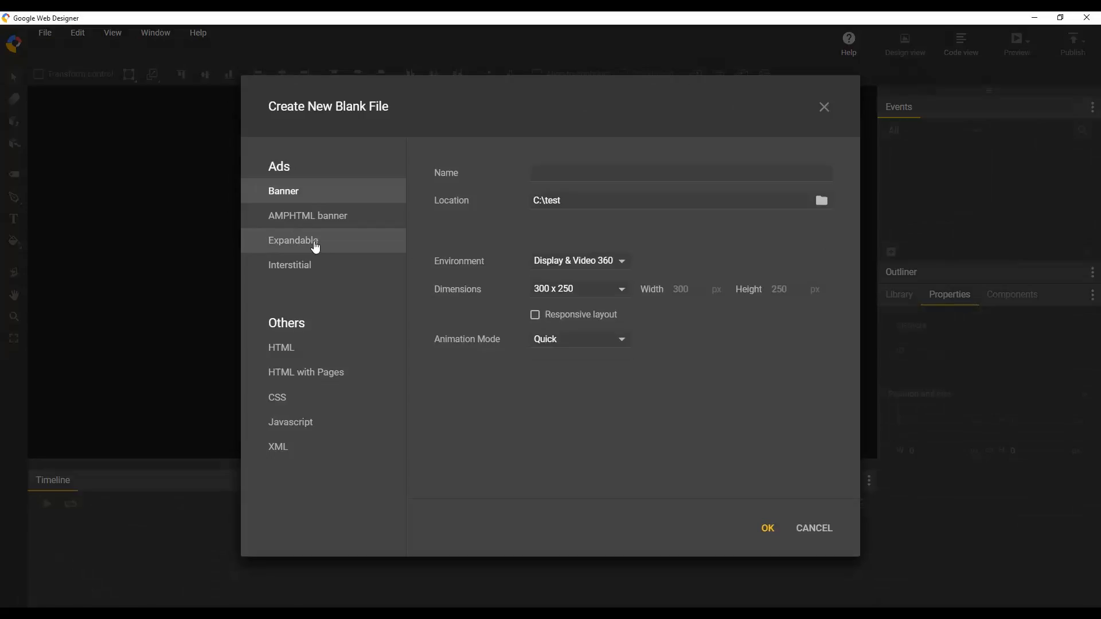
{"action": "left_click", "coordinate": [316, 247]}
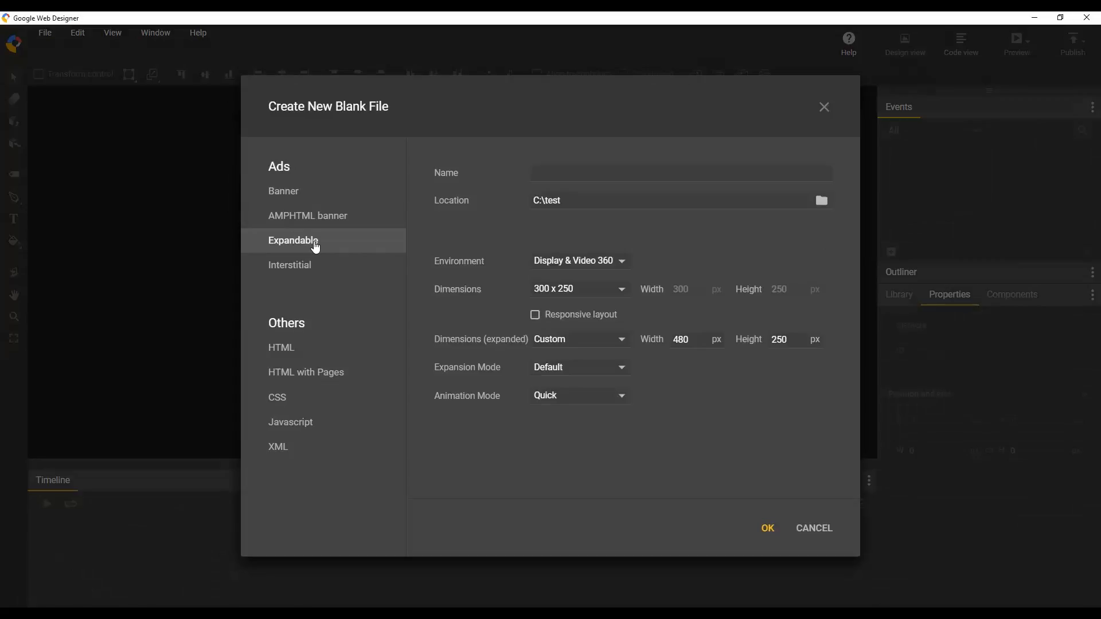
{"action": "left_click", "coordinate": [584, 290]}
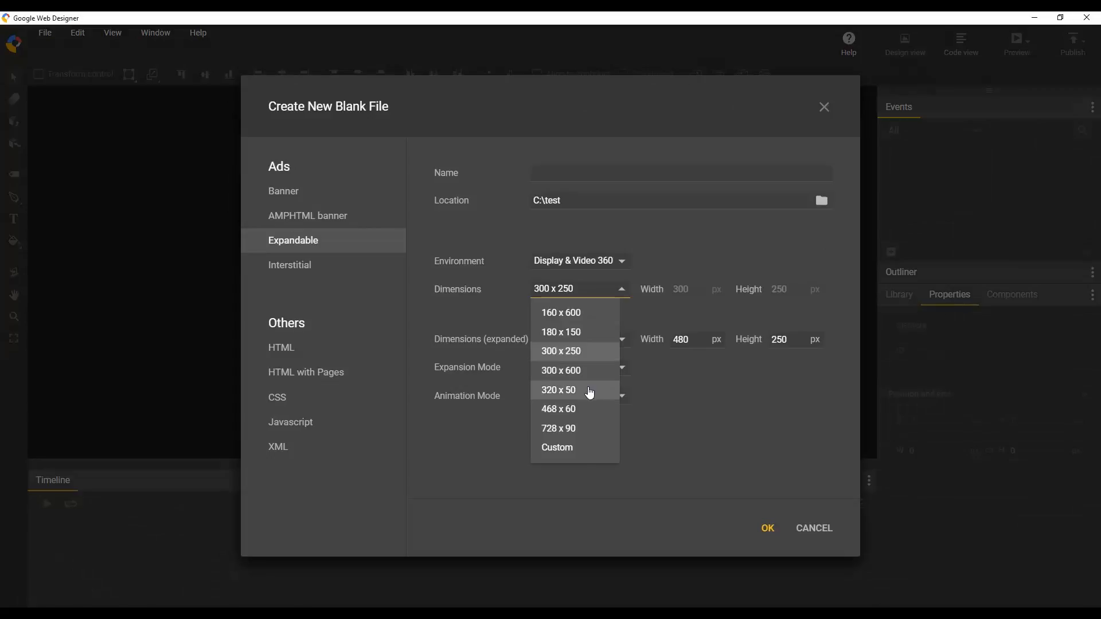
{"action": "left_click", "coordinate": [589, 393]}
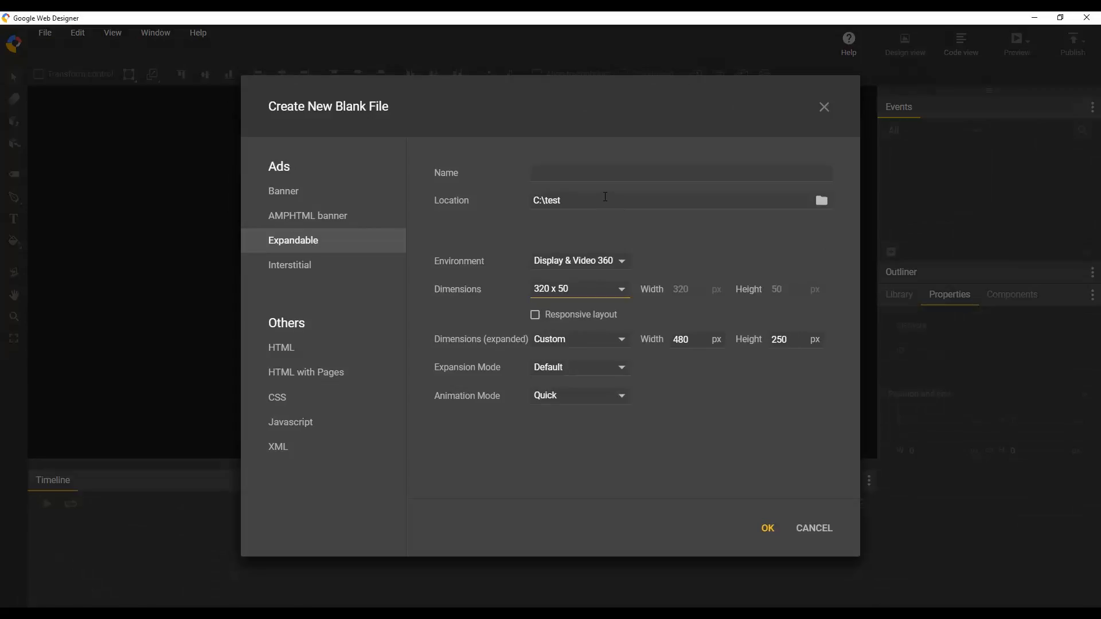
Name the new ad file Studio Integration Features and create it
{"action": "left_click", "coordinate": [560, 173]}
{"action": "type", "text": "Studio"}
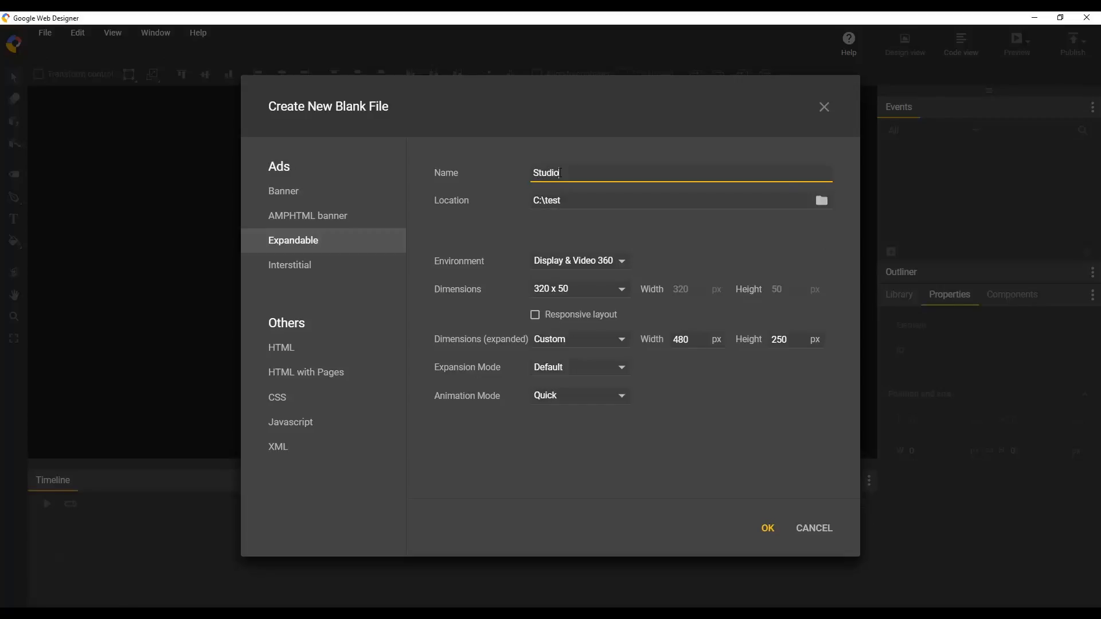
{"action": "type", "text": " Integration Features"}
{"action": "left_click", "coordinate": [767, 534]}
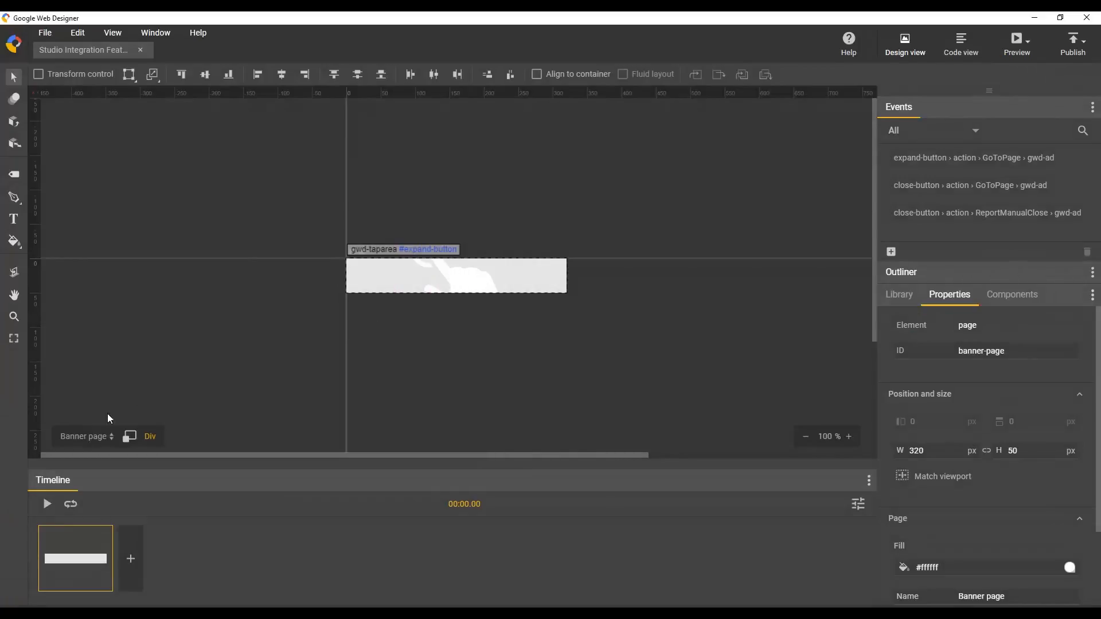
Examine the ad's Expanded page, then return to the Banner page
{"action": "left_click", "coordinate": [80, 436]}
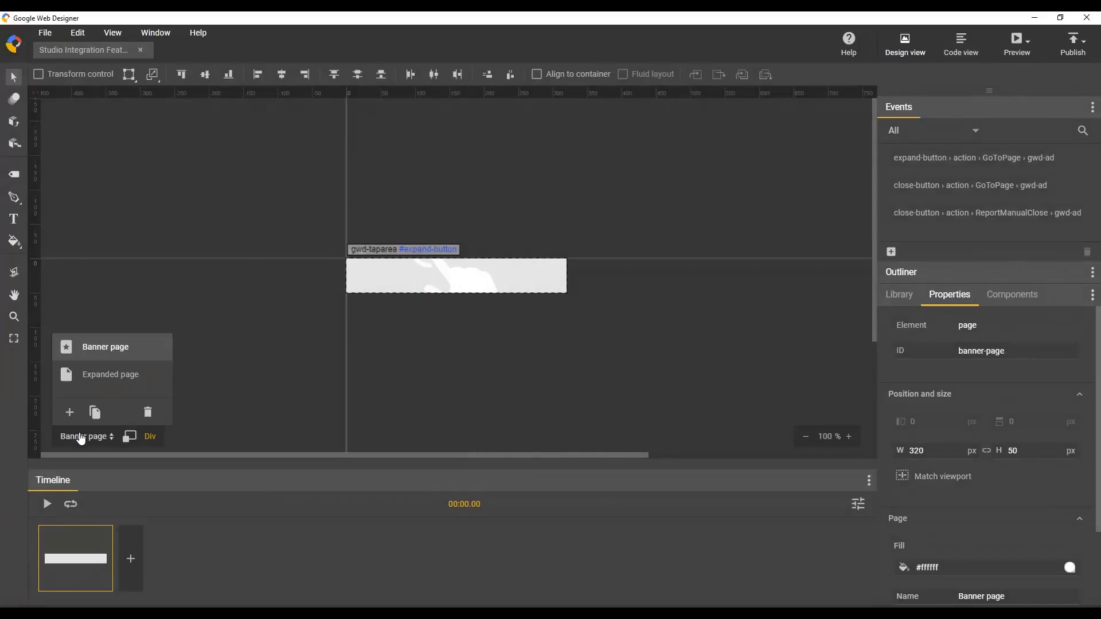
{"action": "left_click", "coordinate": [118, 378]}
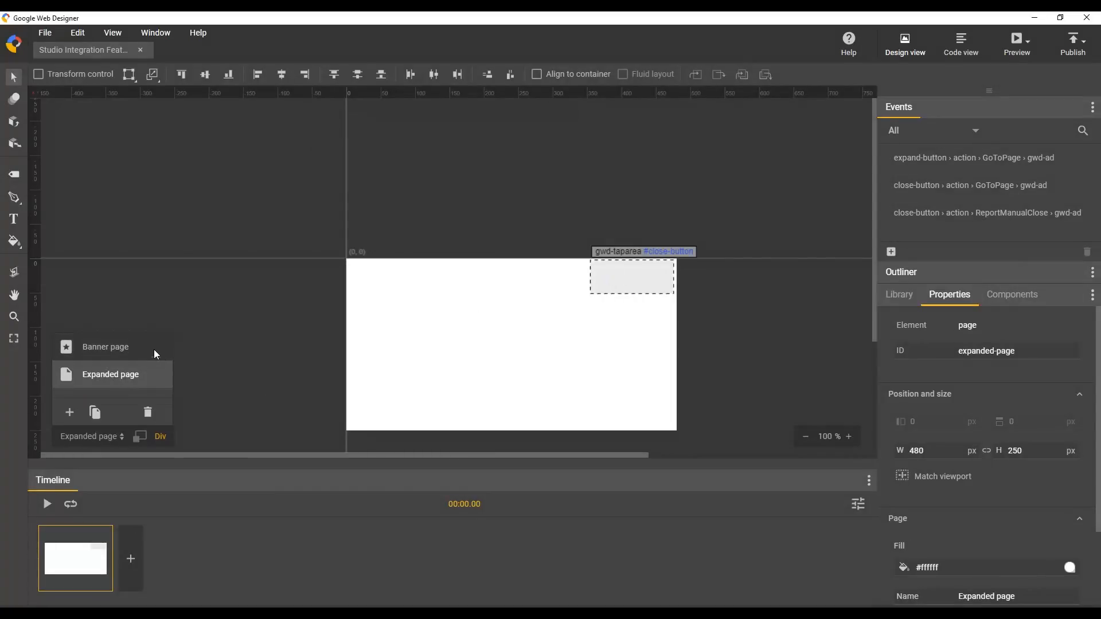
{"action": "left_click", "coordinate": [129, 347]}
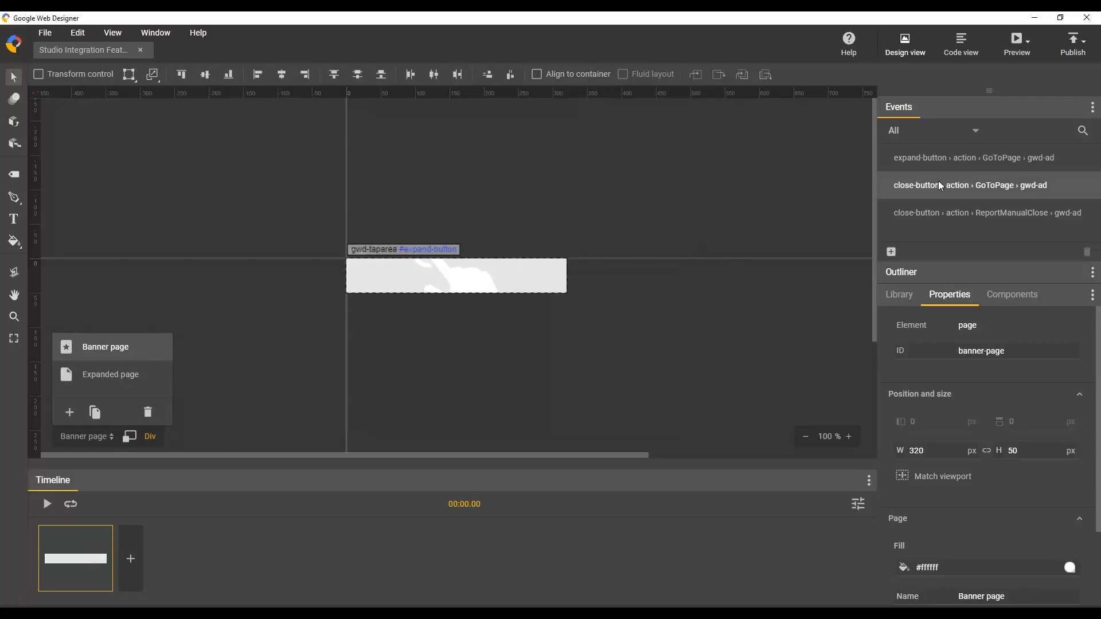
{"action": "left_click", "coordinate": [719, 321]}
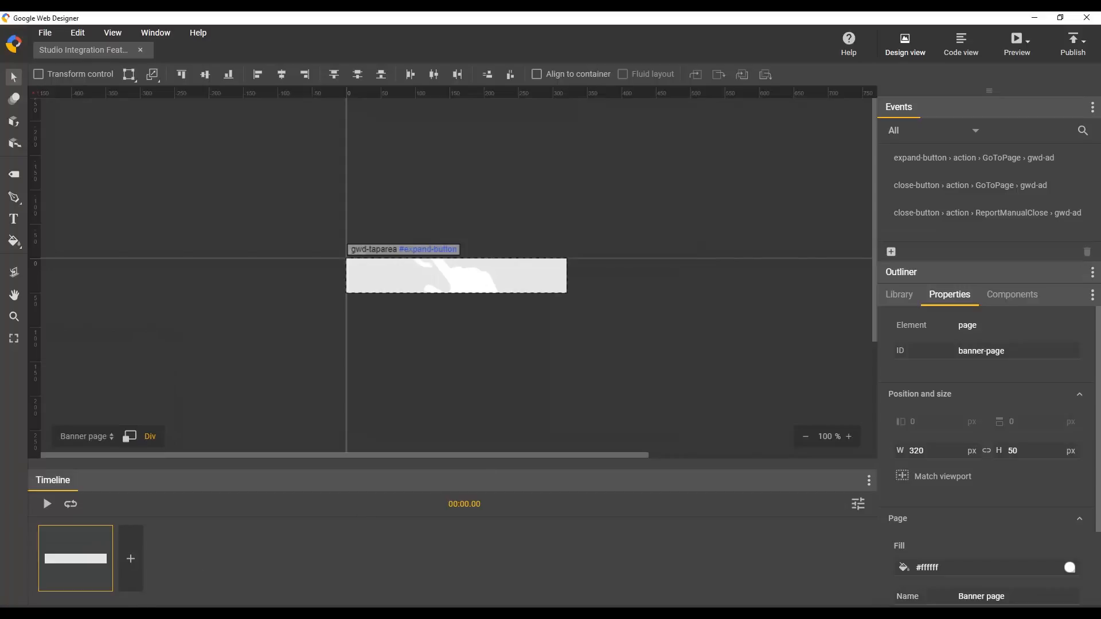
Place the Vorato_initial image from the demoAssets folder over the Banner page and send it behind the expand-button tap area
{"action": "key", "text": "alt+Tab"}
{"action": "left_click_drag", "start_coordinate": [660, 224], "coordinate": [386, 277]}
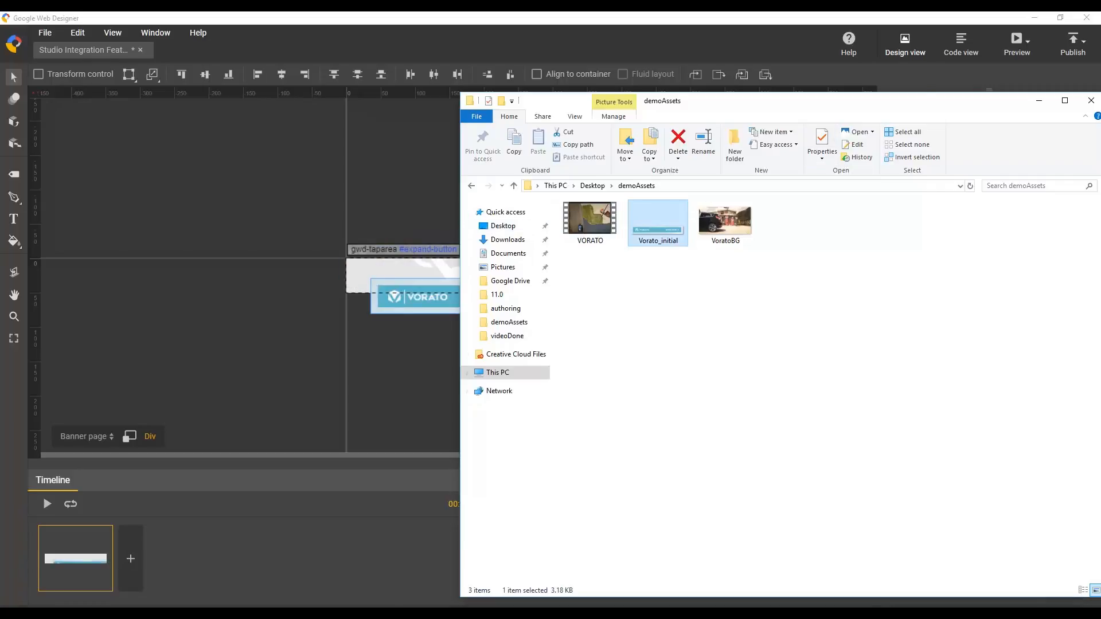
{"action": "left_click", "coordinate": [1038, 100]}
{"action": "left_click_drag", "start_coordinate": [438, 303], "coordinate": [414, 282]}
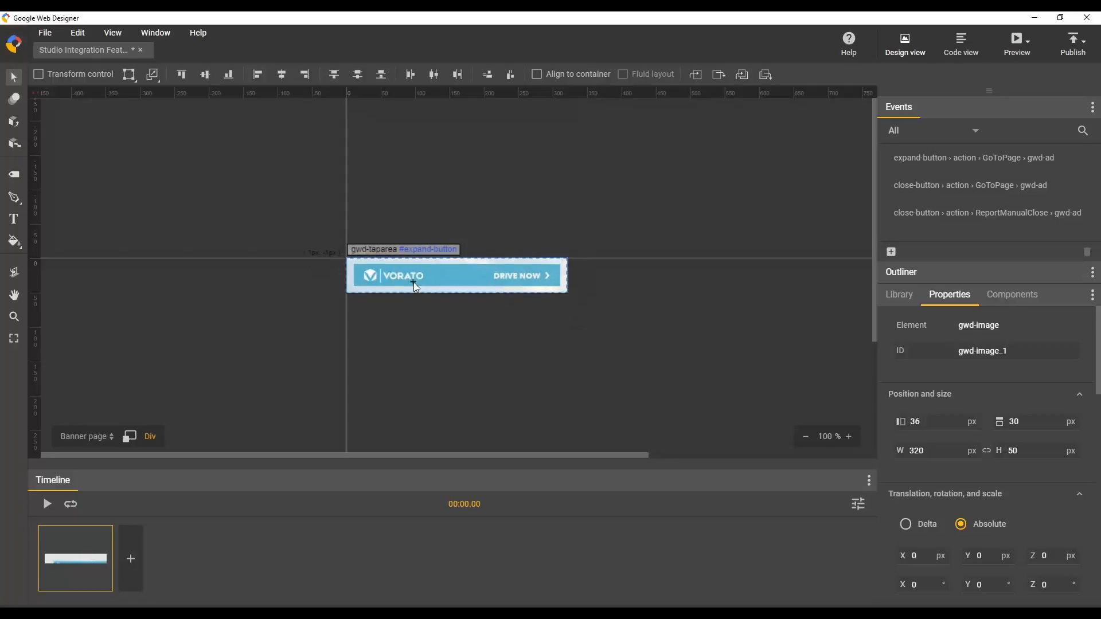
{"action": "left_click", "coordinate": [767, 79]}
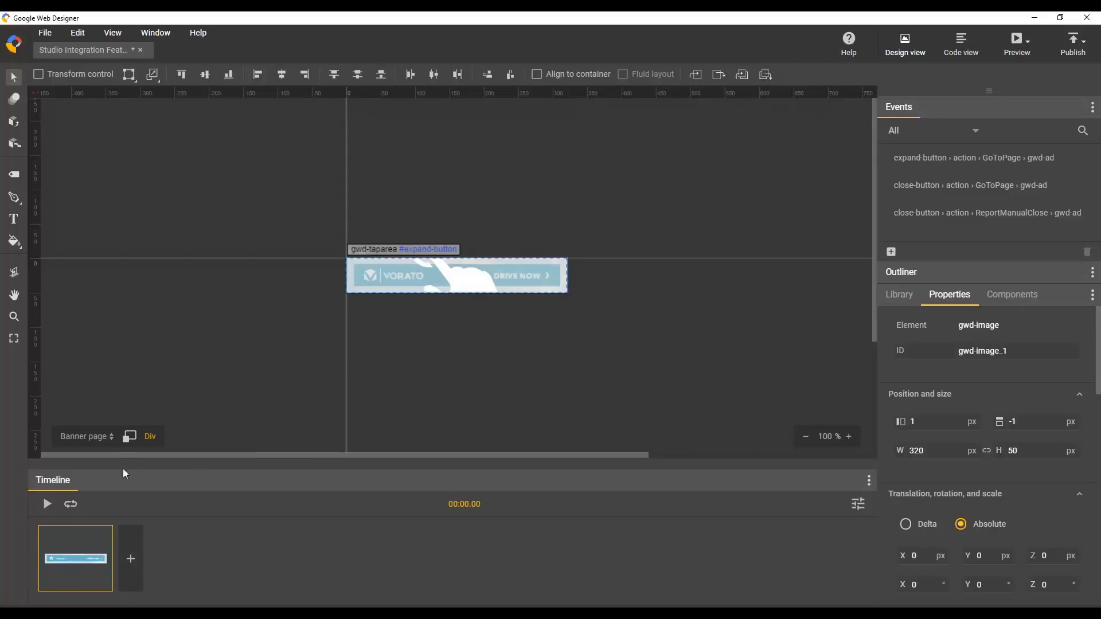
Add the VoratoBG image from the demoAssets folder to the Expanded page, covering the page behind the close-button tap area
{"action": "left_click", "coordinate": [97, 438]}
{"action": "left_click", "coordinate": [127, 381]}
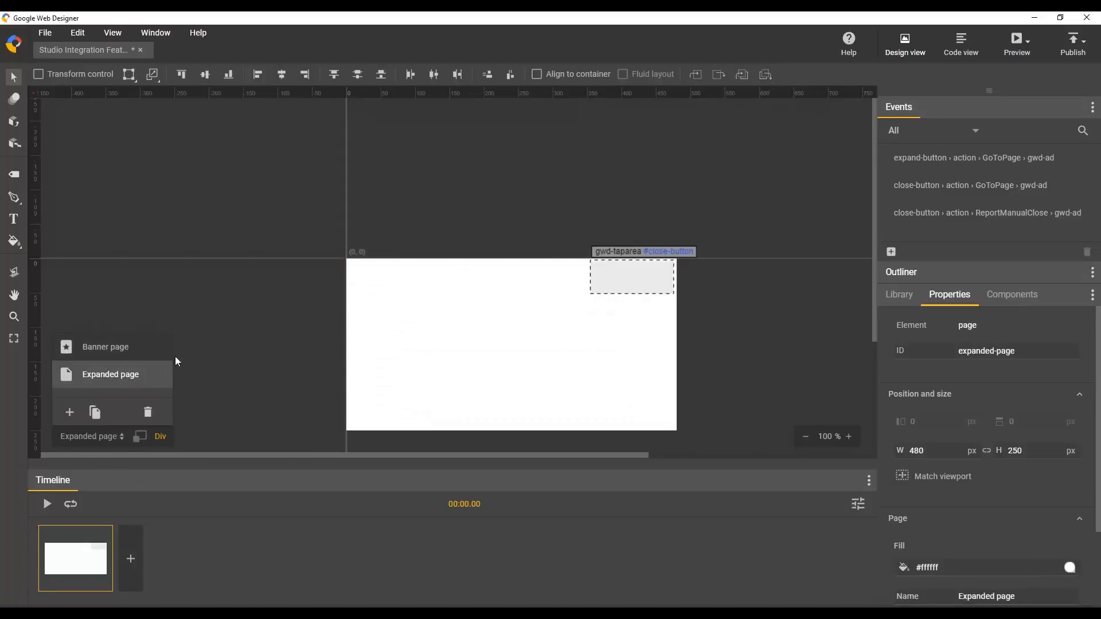
{"action": "left_click", "coordinate": [219, 445]}
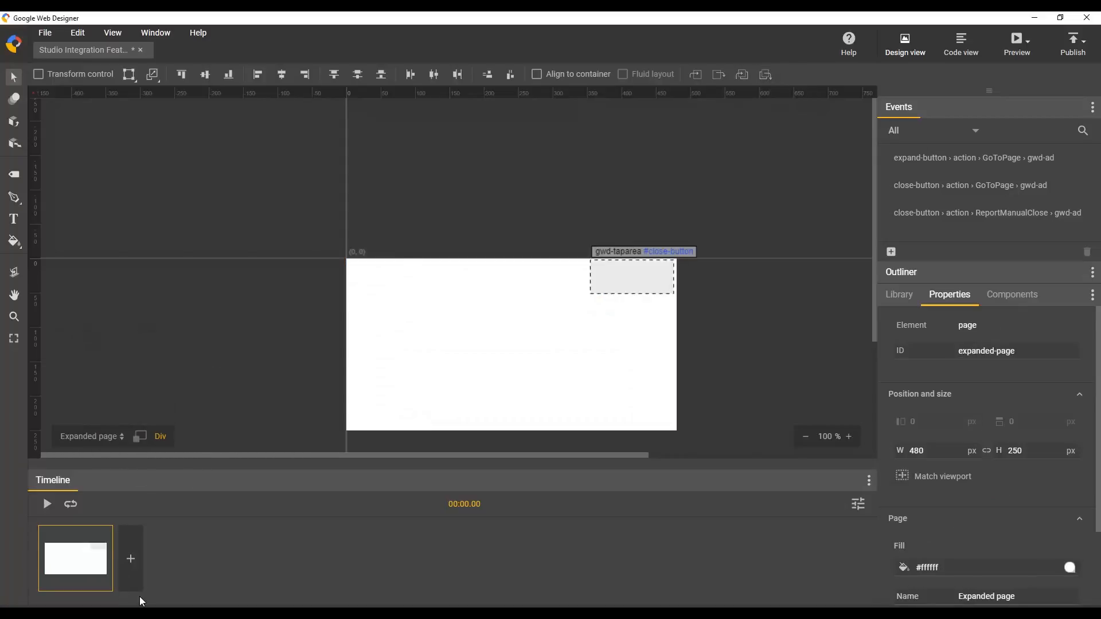
{"action": "left_click", "coordinate": [140, 615]}
{"action": "left_click_drag", "start_coordinate": [720, 224], "coordinate": [398, 305]}
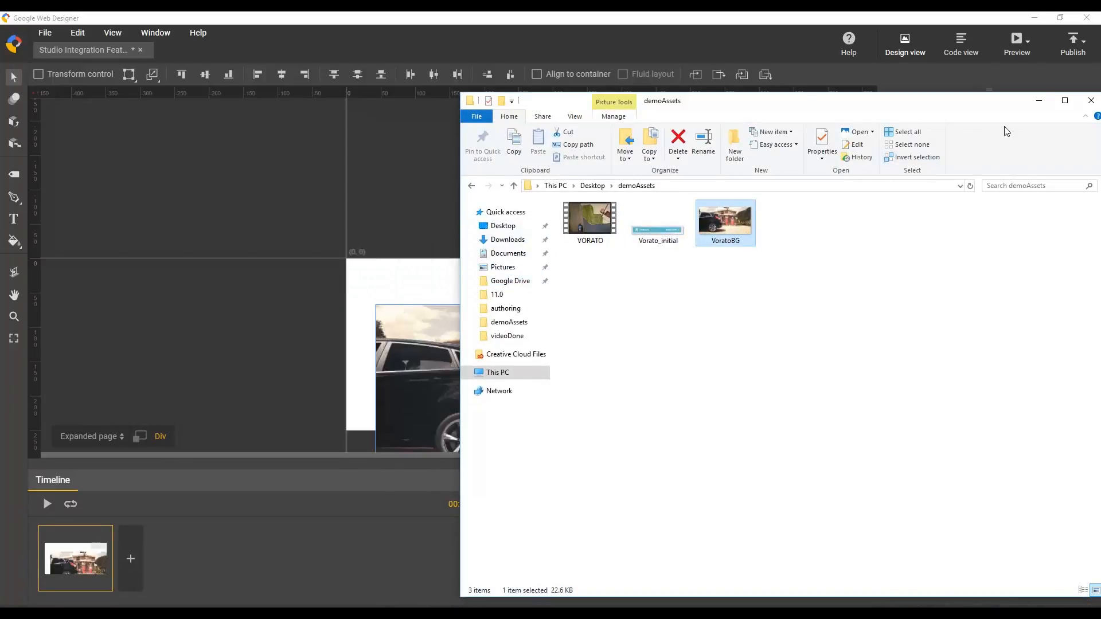
{"action": "left_click", "coordinate": [1039, 100]}
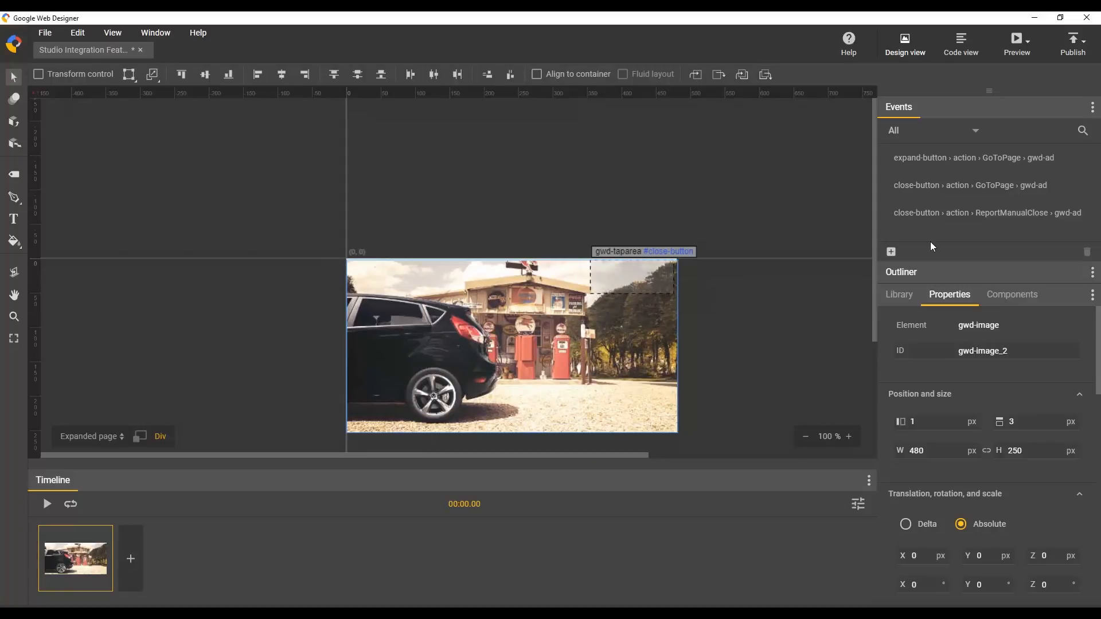
Add a Tap Area component over the car on the Expanded page, about 31 px across and 60 px down
{"action": "left_click", "coordinate": [1003, 298]}
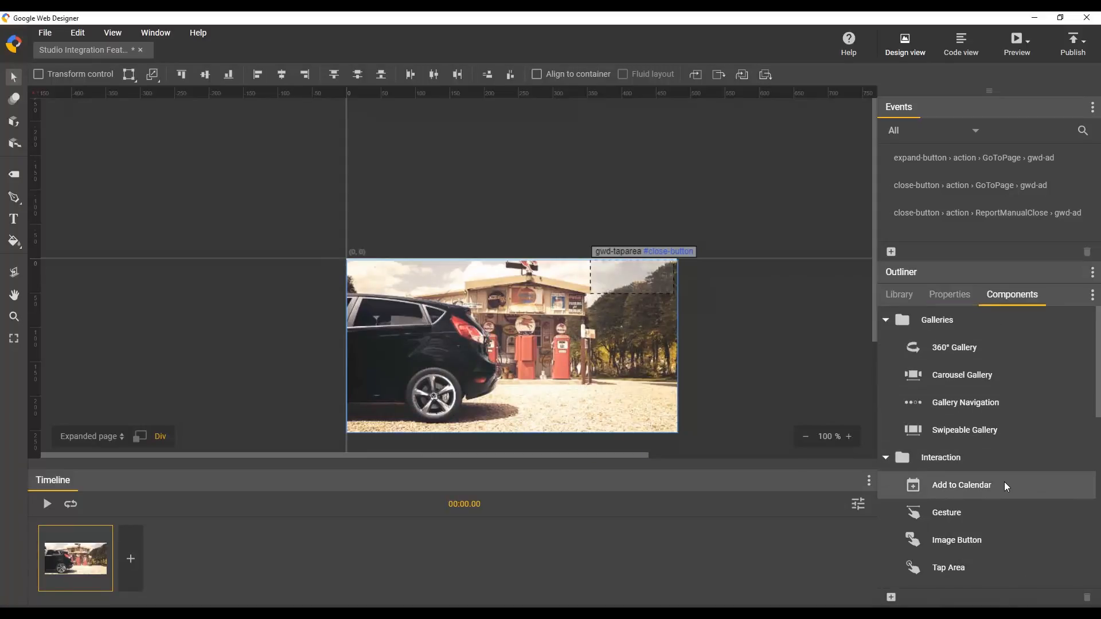
{"action": "scroll", "coordinate": [996, 479], "scroll_direction": "down", "scroll_amount": 3}
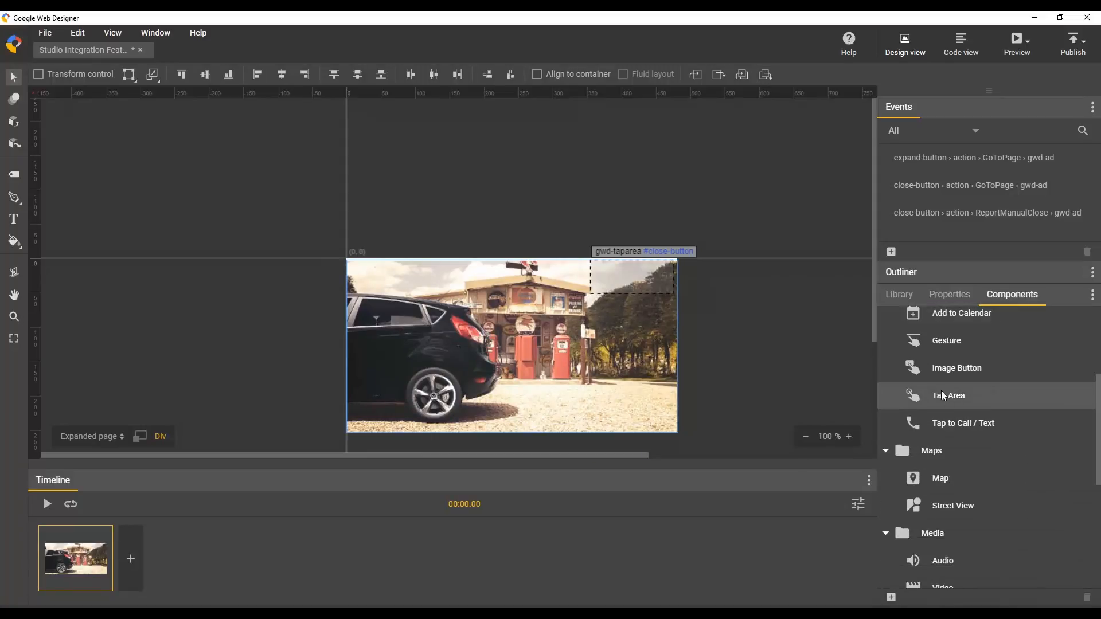
{"action": "left_click_drag", "start_coordinate": [946, 396], "coordinate": [368, 300]}
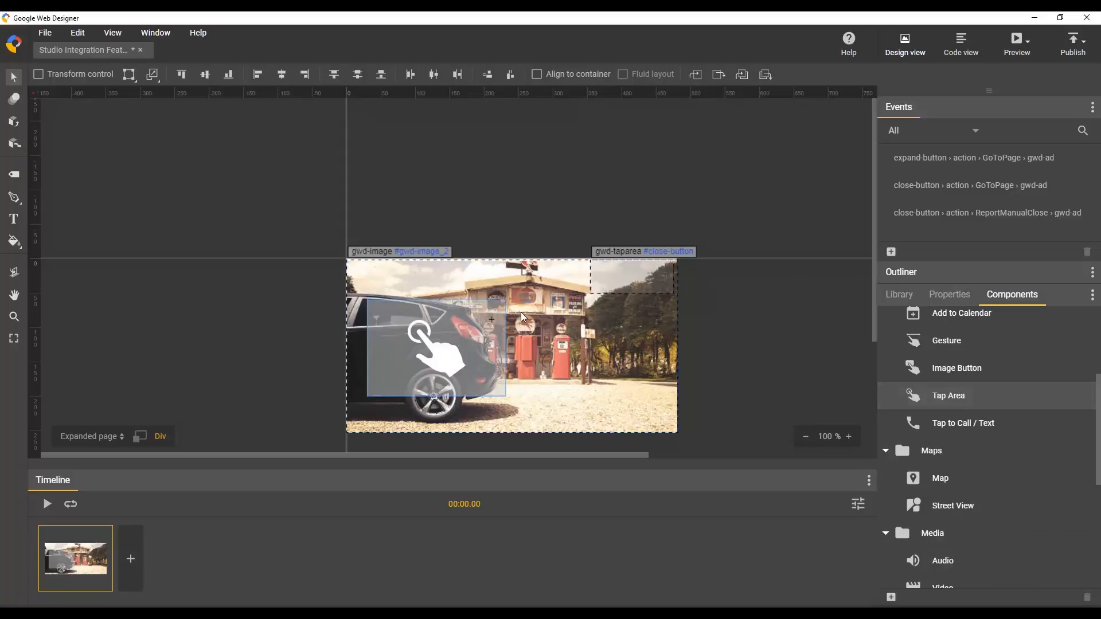
Name the new tap area over the car backgroundExit
{"action": "left_click", "coordinate": [949, 294]}
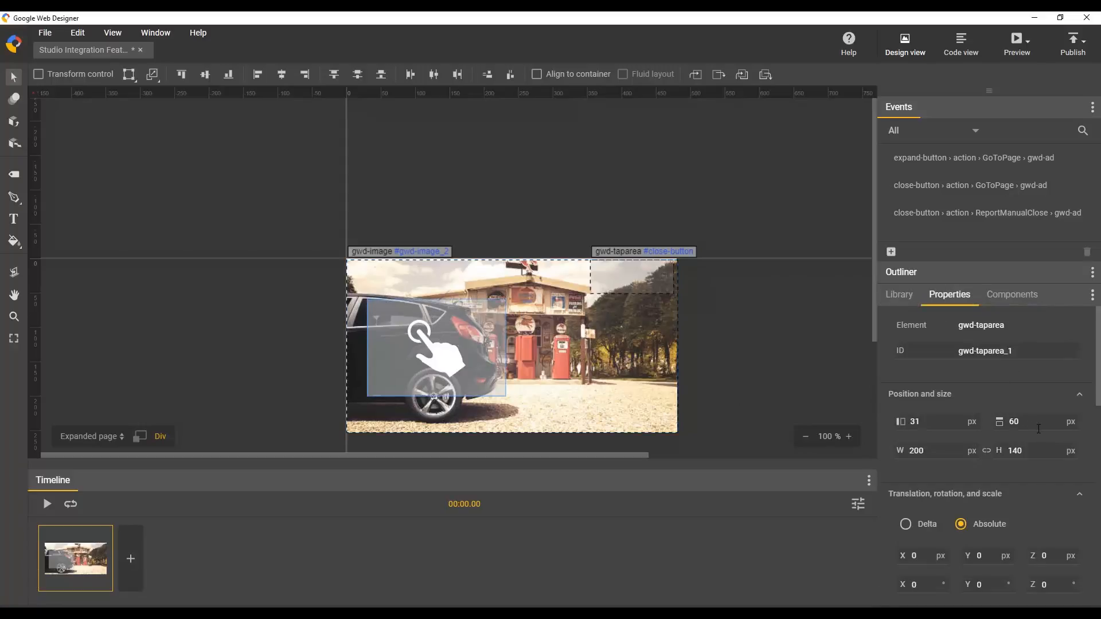
{"action": "scroll", "coordinate": [1083, 459], "scroll_direction": "down", "scroll_amount": 3}
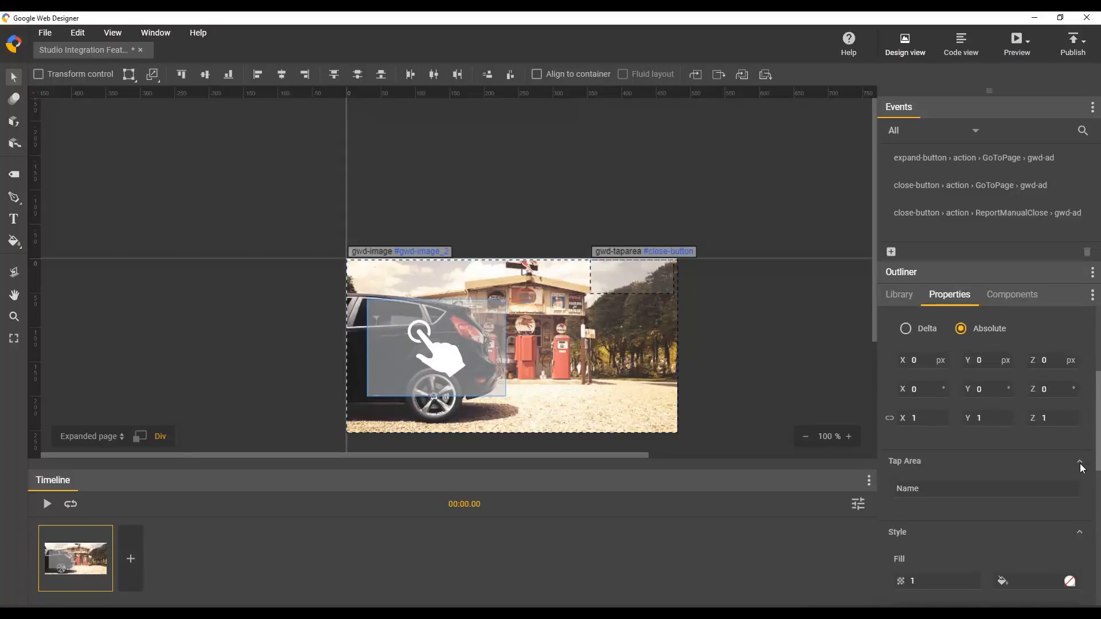
{"action": "left_click", "coordinate": [964, 476]}
{"action": "type", "text": "backg"}
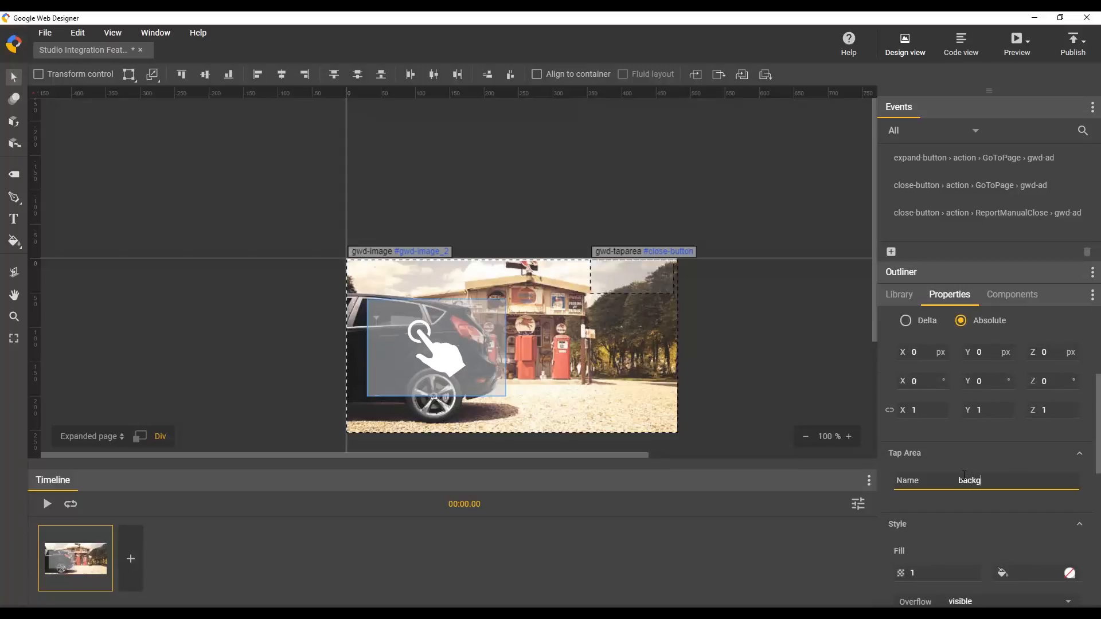
{"action": "type", "text": "roundExit"}
{"action": "key", "text": "Return"}
{"action": "left_click", "coordinate": [710, 355]}
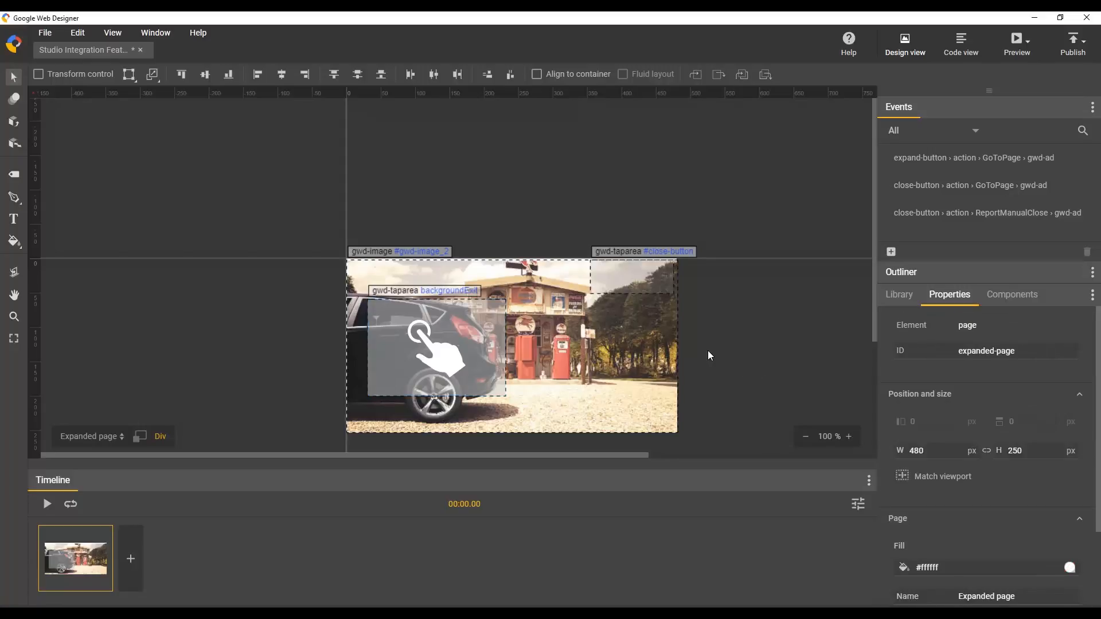
Add an event for backgroundExit that triggers the Google ad action Exit ad on Touch/Click, with gwd-ad as receiver
{"action": "left_click", "coordinate": [891, 252]}
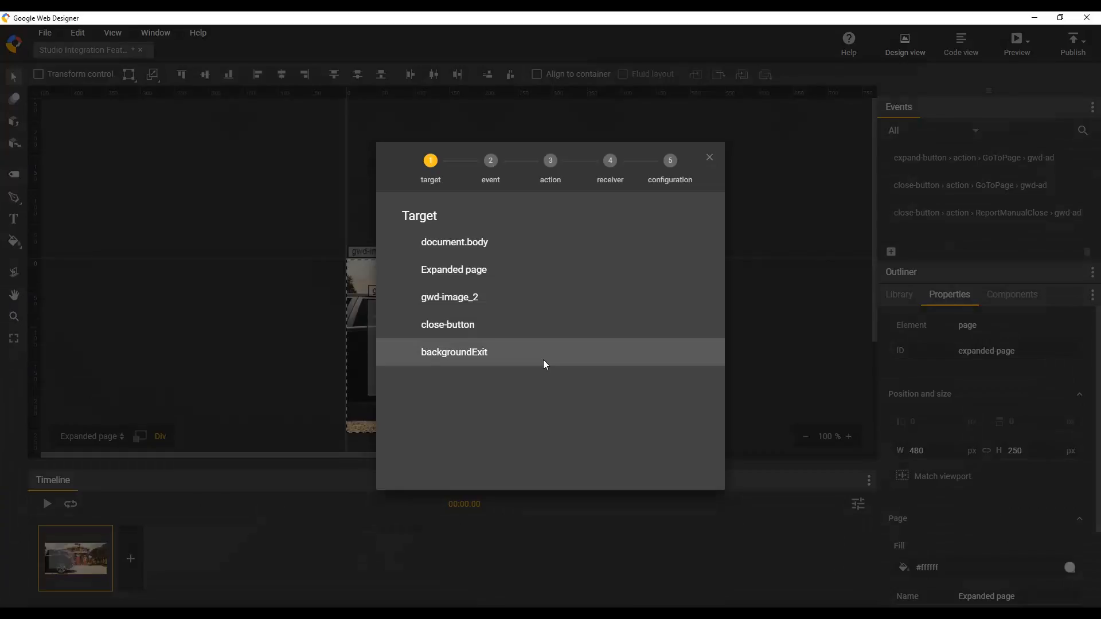
{"action": "left_click", "coordinate": [465, 352]}
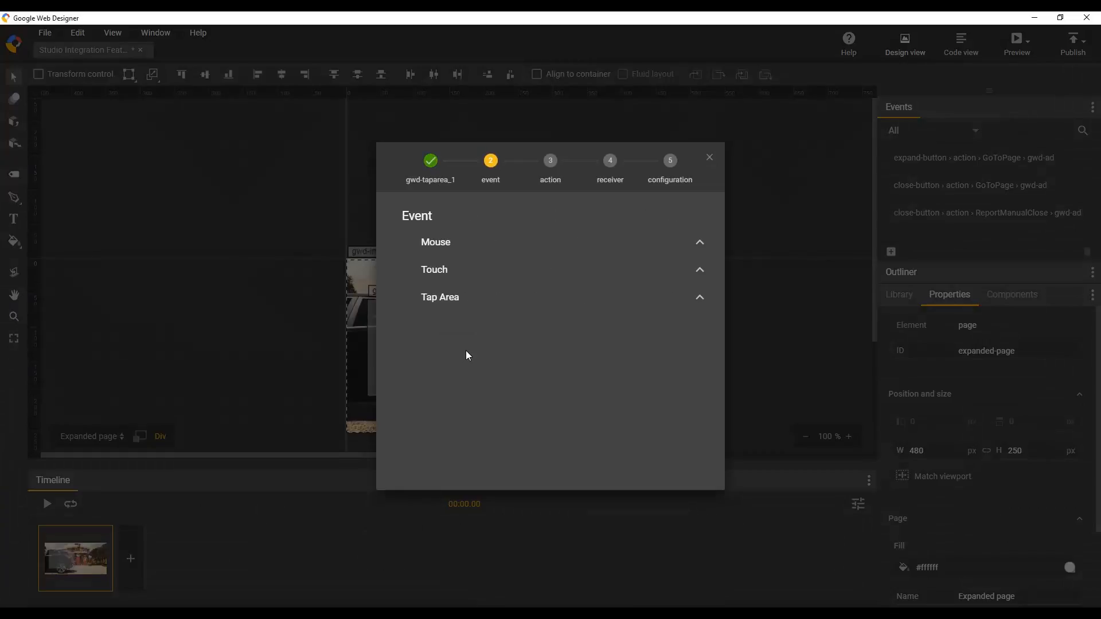
{"action": "left_click", "coordinate": [497, 298]}
{"action": "left_click", "coordinate": [484, 326]}
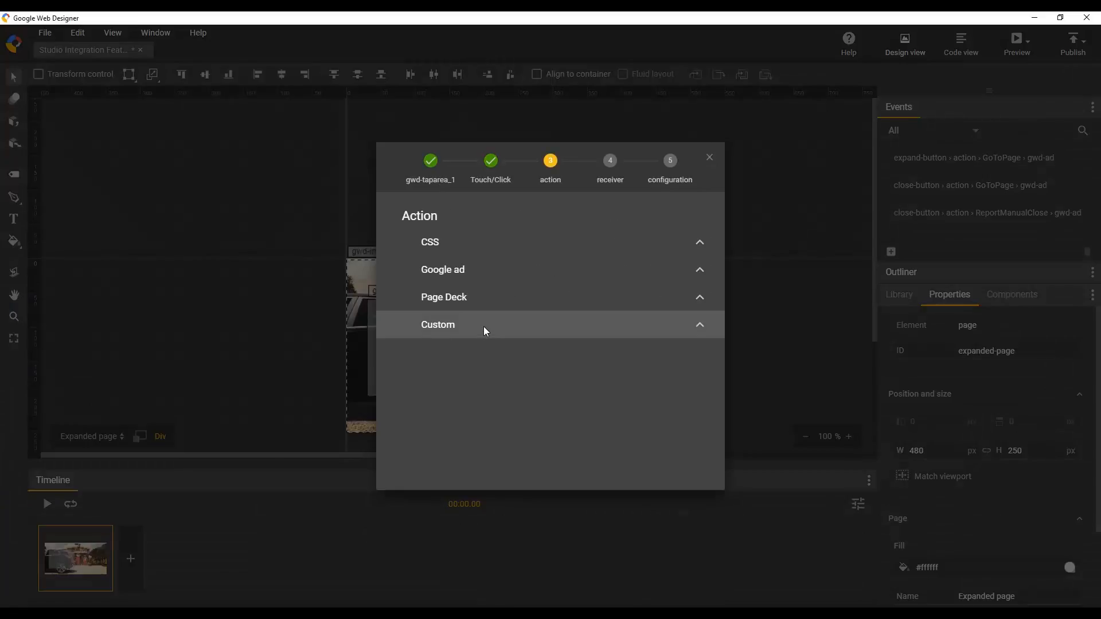
{"action": "left_click", "coordinate": [498, 270]}
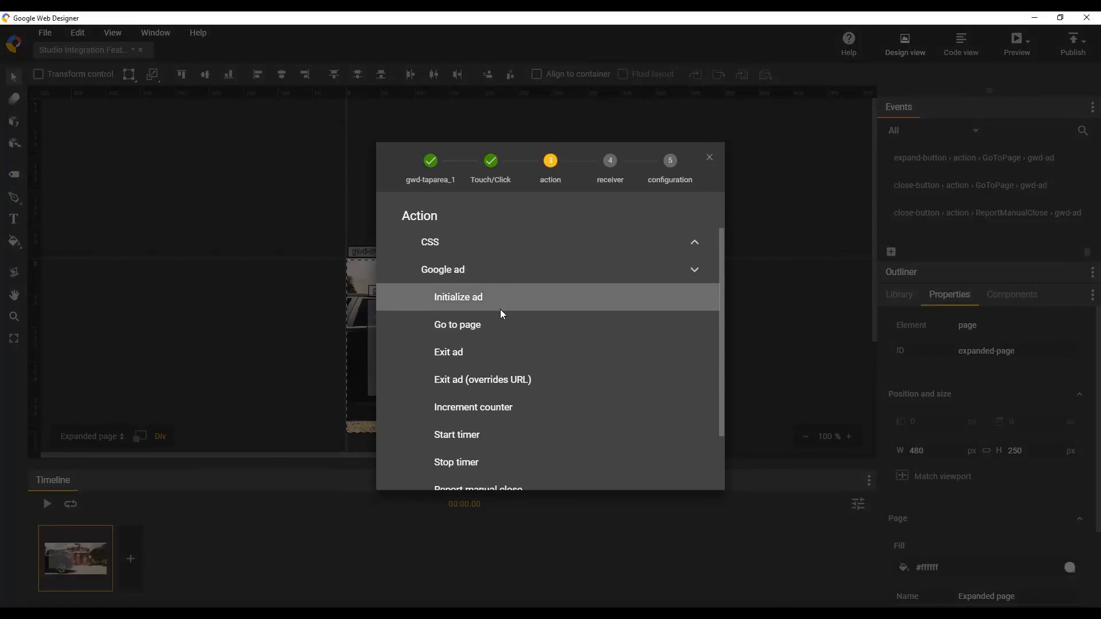
{"action": "left_click", "coordinate": [500, 355]}
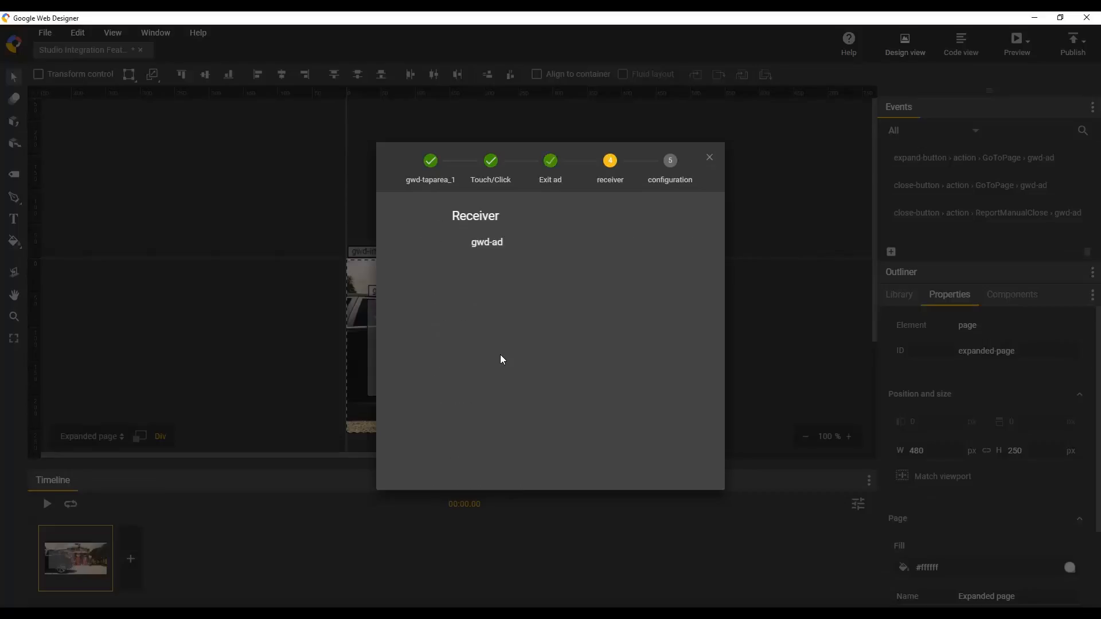
{"action": "left_click", "coordinate": [506, 251]}
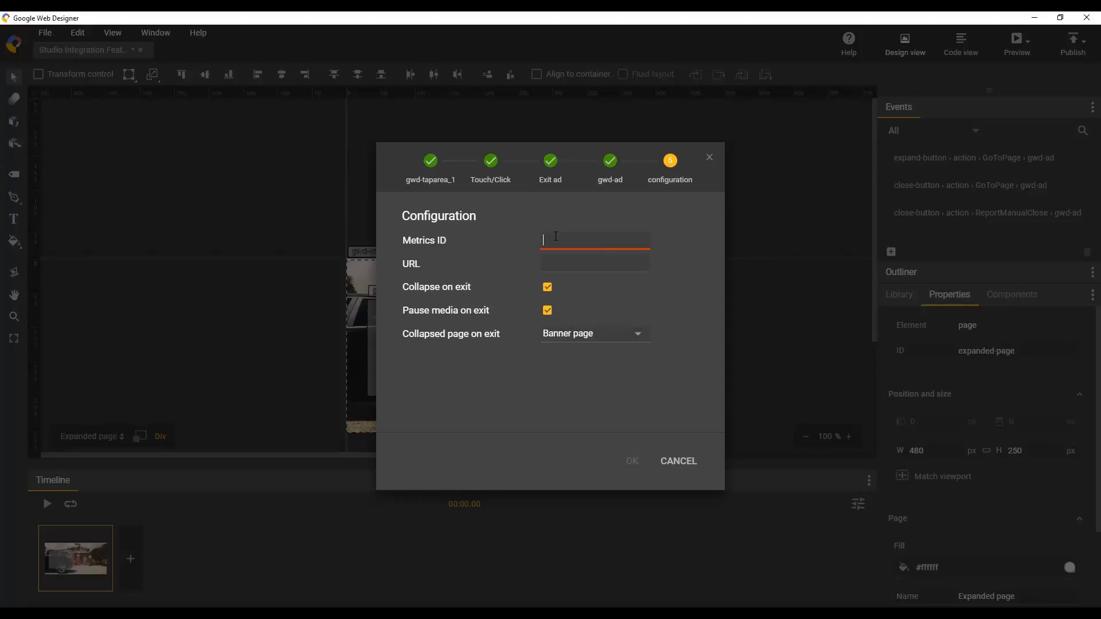
{"action": "type", "text": "bgExit"}
{"action": "key", "text": "Tab"}
{"action": "type", "text": "http:"}
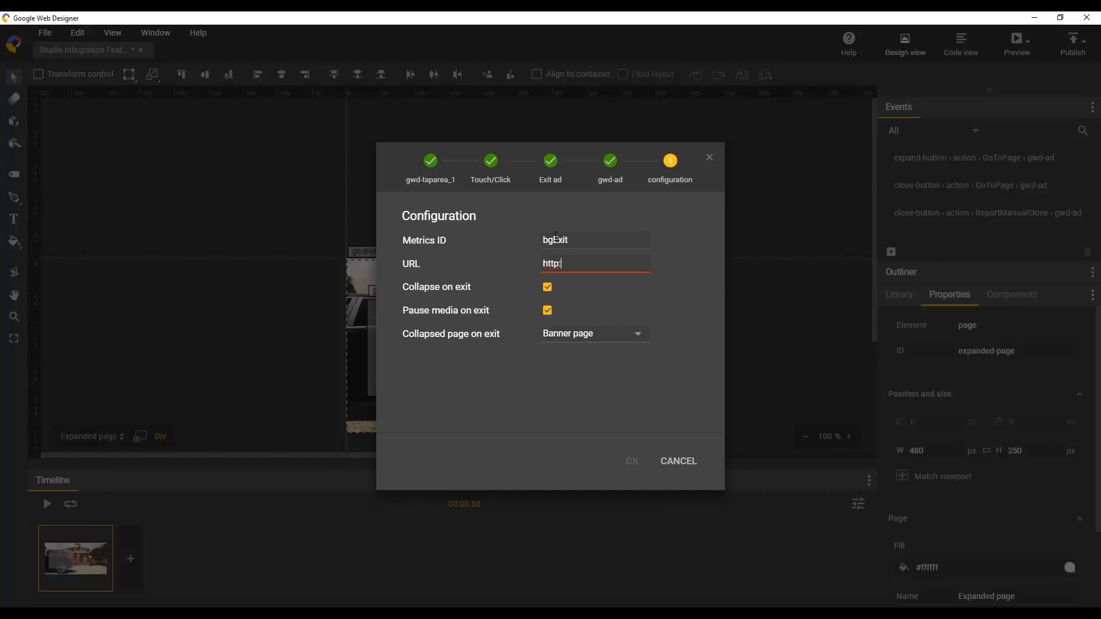
{"action": "type", "text": "//google.com"}
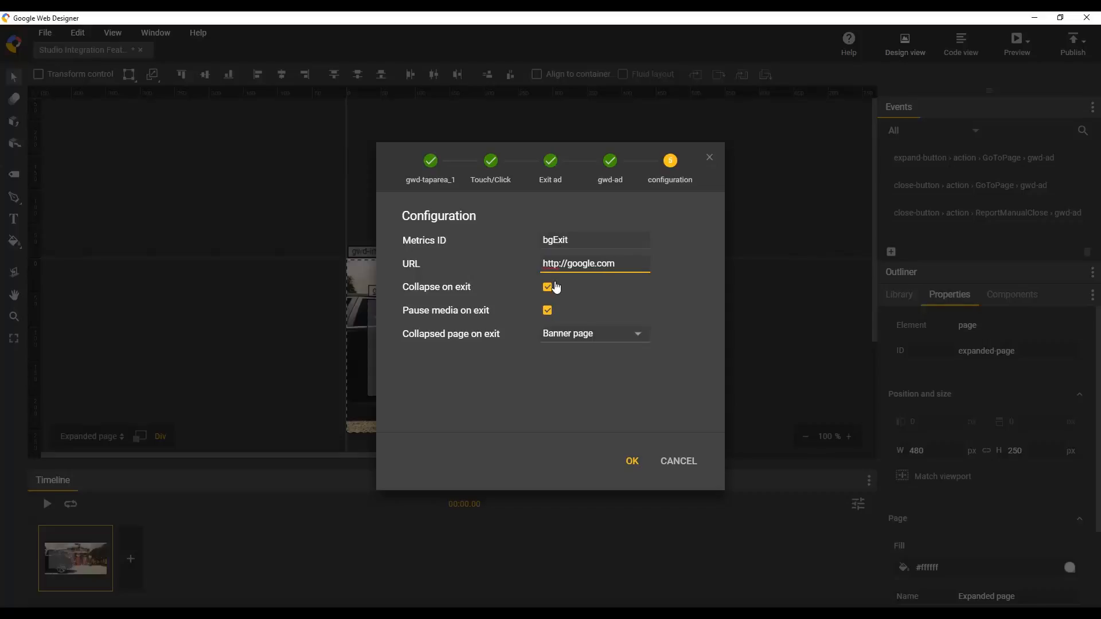
{"action": "left_click", "coordinate": [631, 460]}
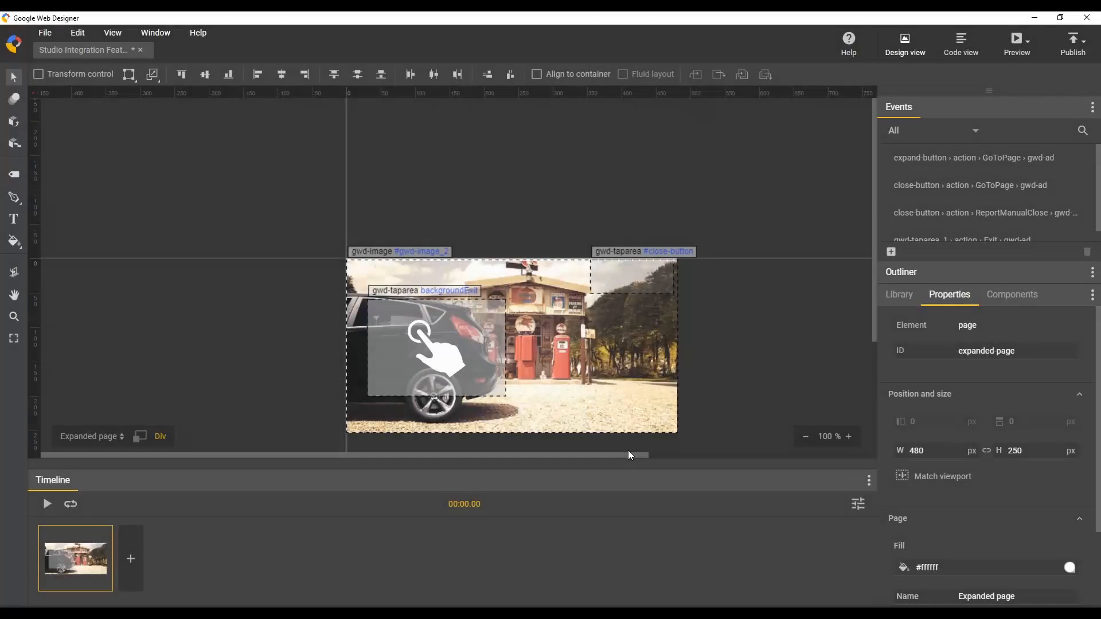
Add a Video component to the Expanded page beside the car tap area, below the close-button area, and name it myVideo
{"action": "left_click", "coordinate": [1012, 294]}
{"action": "left_click_drag", "start_coordinate": [940, 473], "coordinate": [523, 312]}
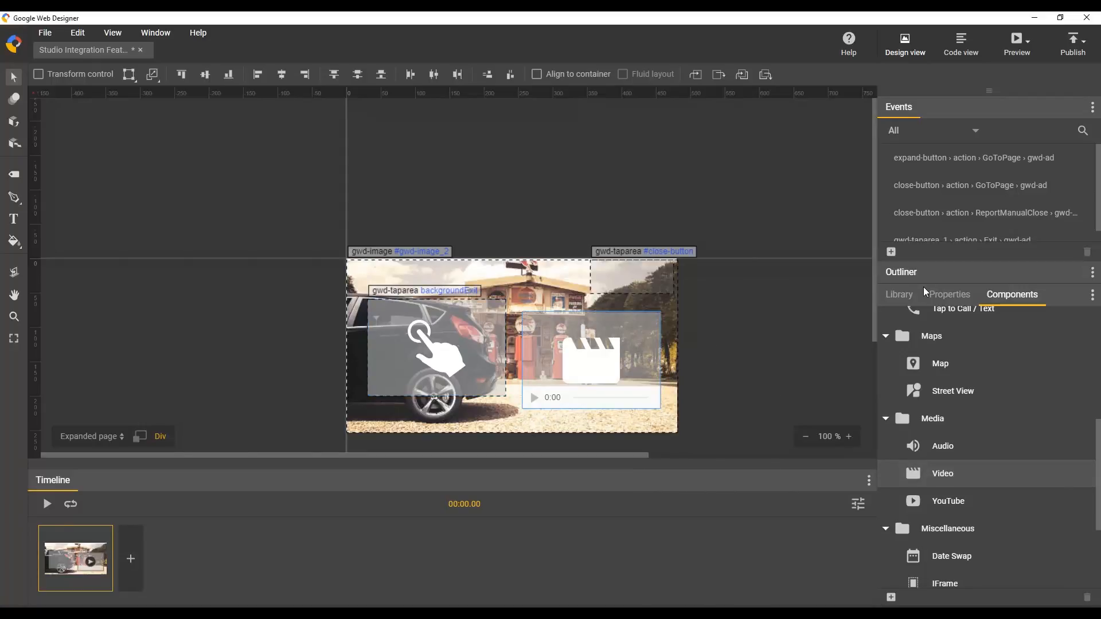
{"action": "left_click", "coordinate": [946, 294]}
{"action": "left_click", "coordinate": [990, 369]}
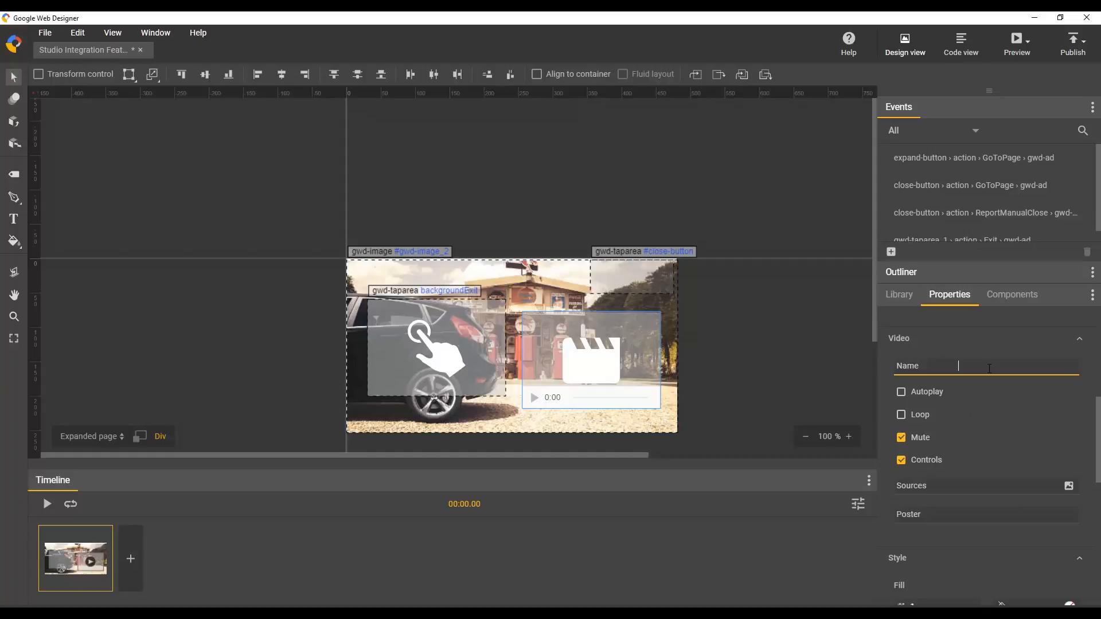
{"action": "type", "text": "myVideo"}
Enable Autoplay and disable Controls for myVideo, and use the VORATO video from the demoAssets folder as its source
{"action": "left_click", "coordinate": [900, 392]}
{"action": "left_click", "coordinate": [902, 460]}
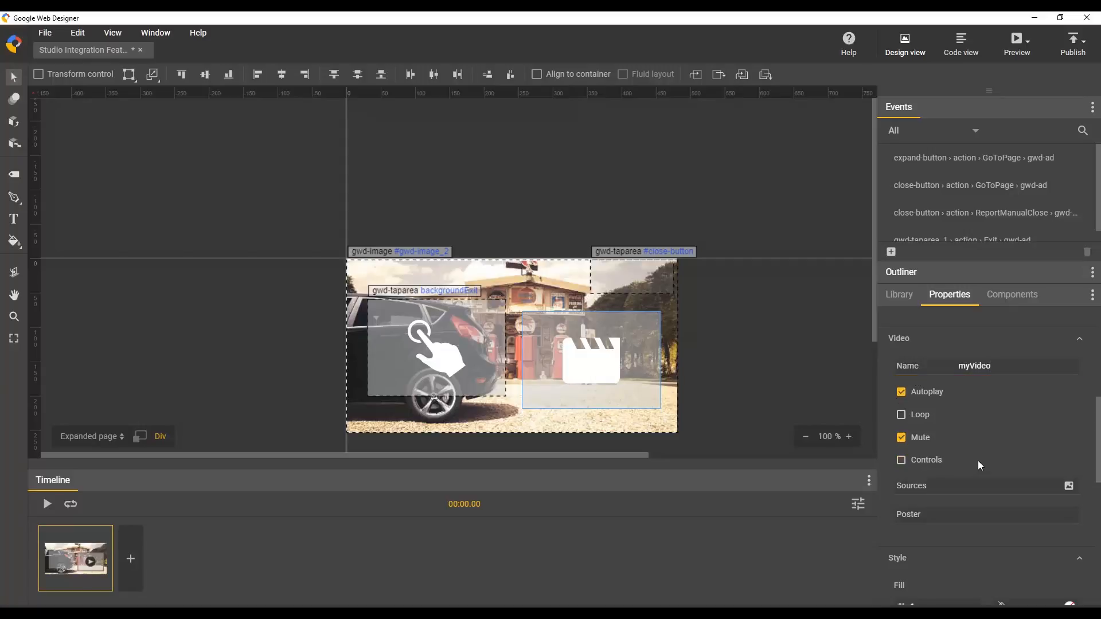
{"action": "left_click", "coordinate": [1069, 486]}
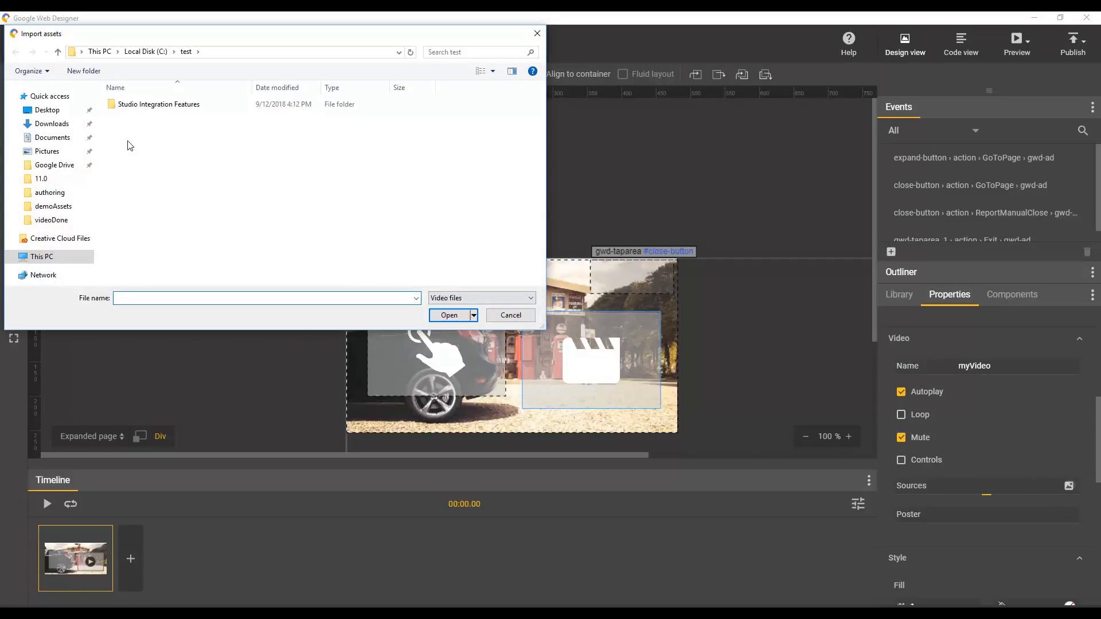
{"action": "left_click", "coordinate": [45, 110]}
{"action": "double_click", "coordinate": [141, 105]}
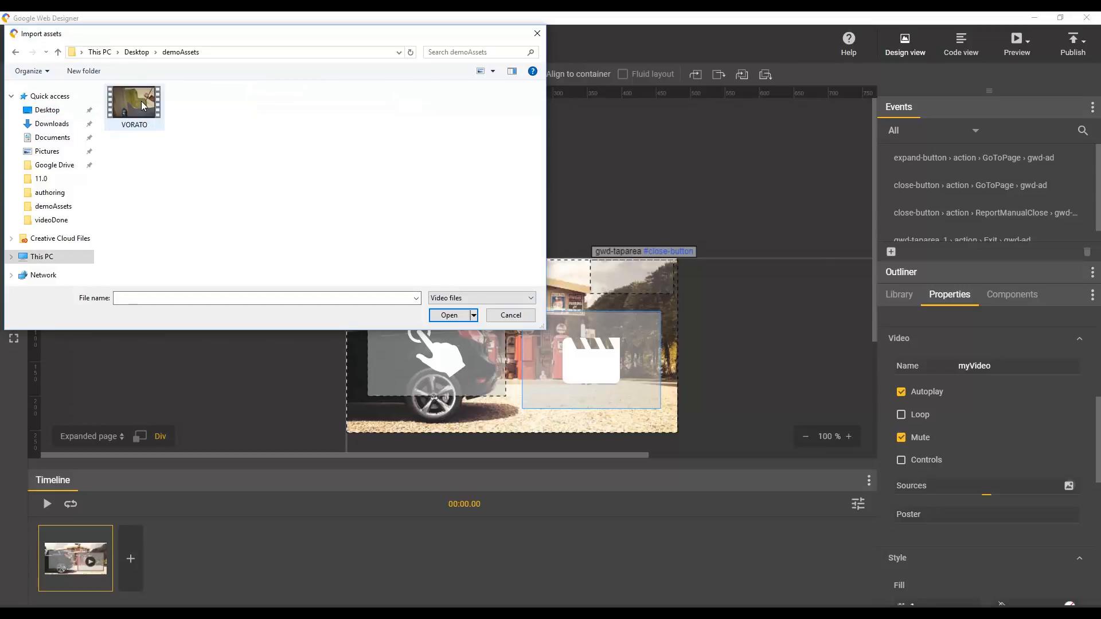
{"action": "double_click", "coordinate": [147, 111]}
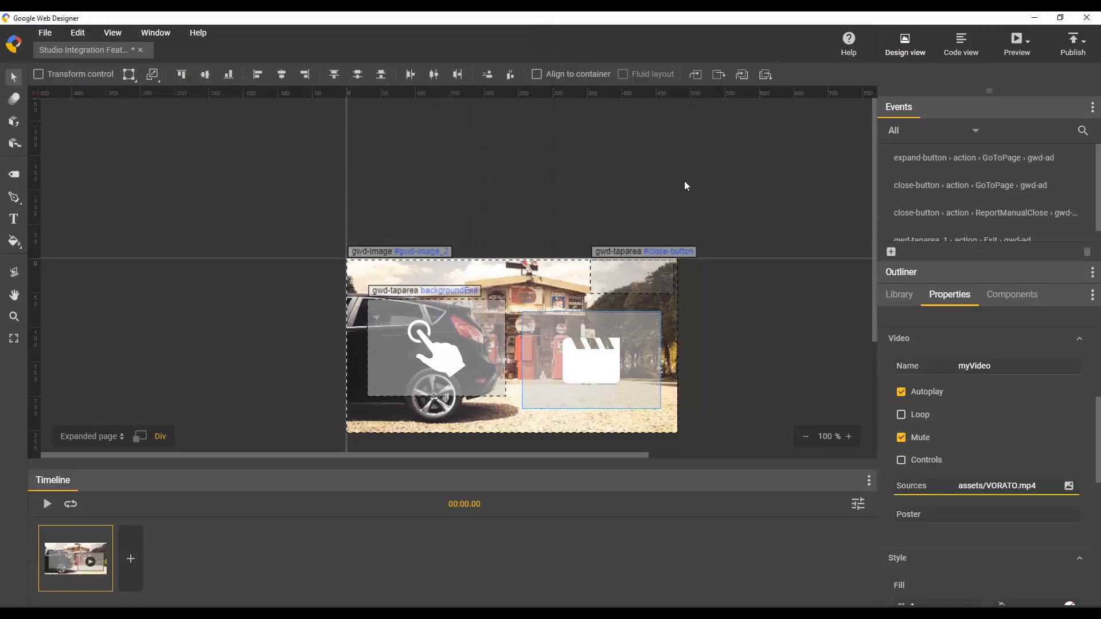
Preview the ad in Chrome, expanding the banner and testing the exit over the car, and return to the ad preview page
{"action": "left_click", "coordinate": [1031, 49]}
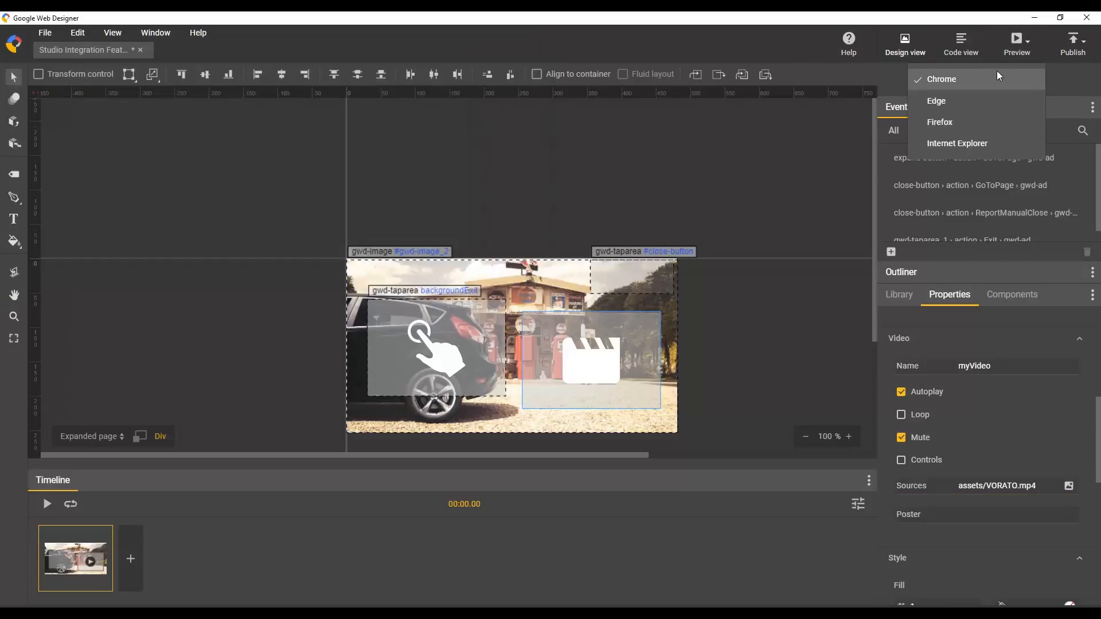
{"action": "left_click", "coordinate": [997, 70]}
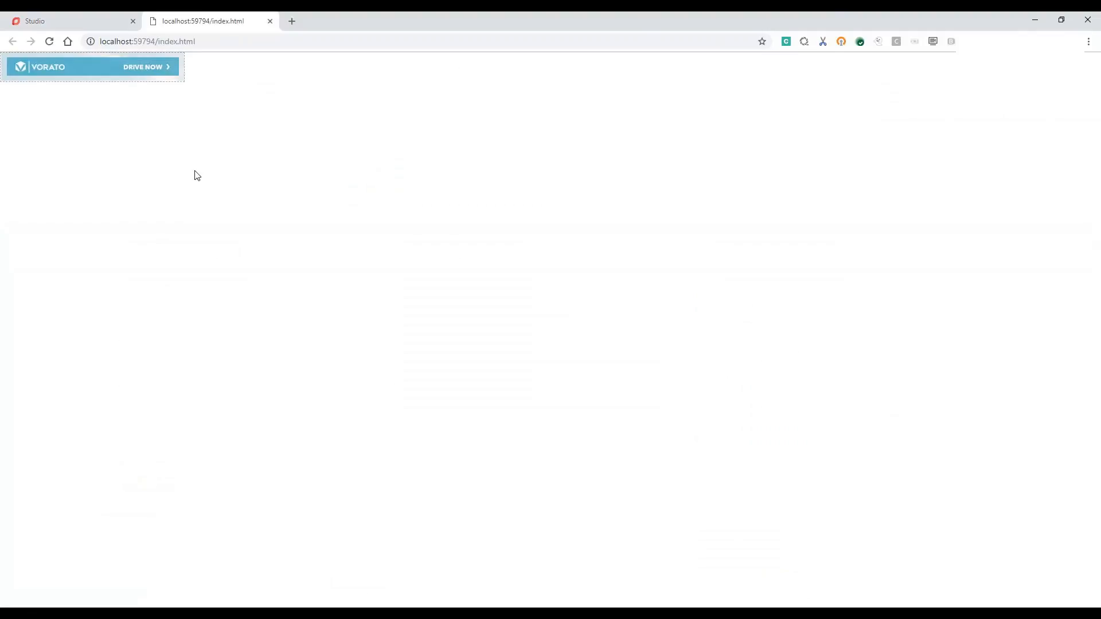
{"action": "left_click", "coordinate": [77, 67]}
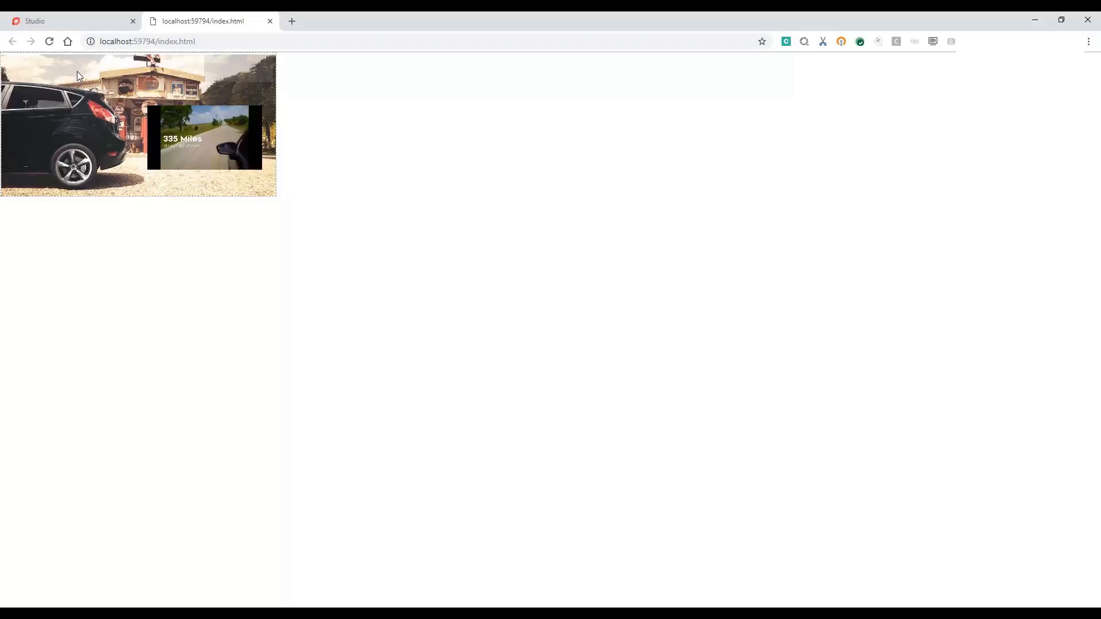
{"action": "left_click", "coordinate": [77, 106]}
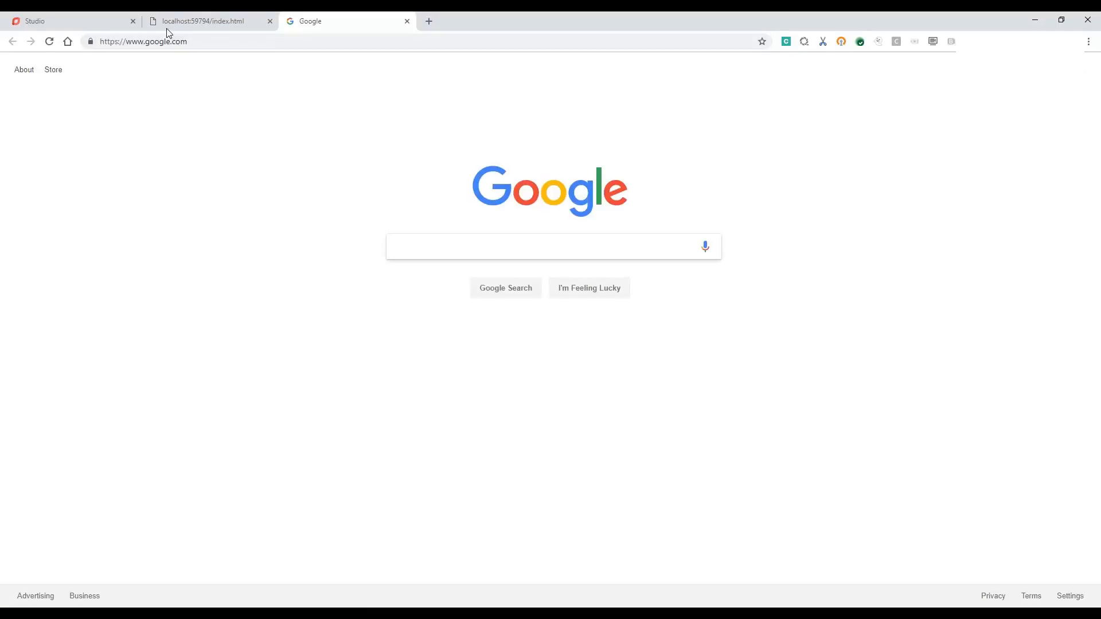
{"action": "left_click", "coordinate": [194, 20]}
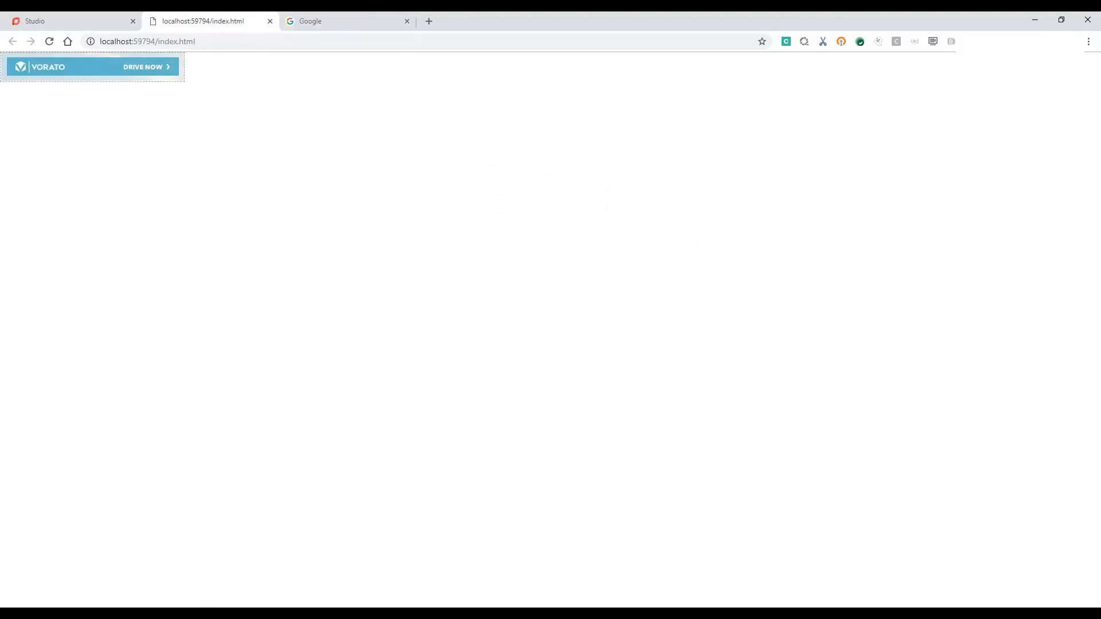
Switch back to Google Web Designer and publish the ad locally as Studio Integration Features.zip with the existing publish settings
{"action": "key", "text": "alt+Tab"}
{"action": "left_click", "coordinate": [41, 33]}
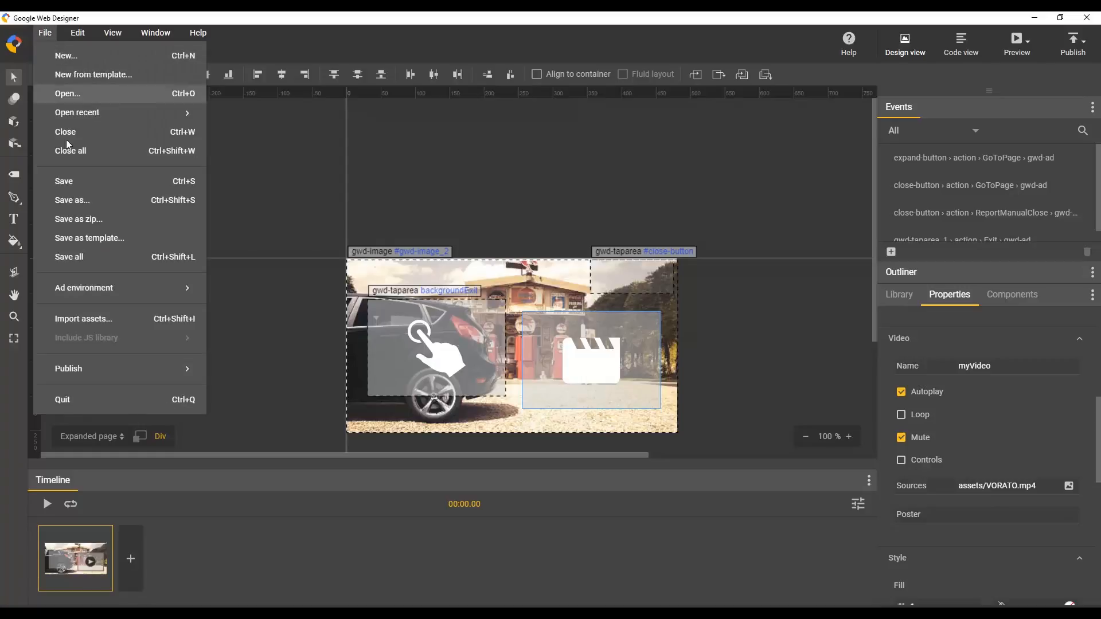
{"action": "mouse_move", "coordinate": [132, 369]}
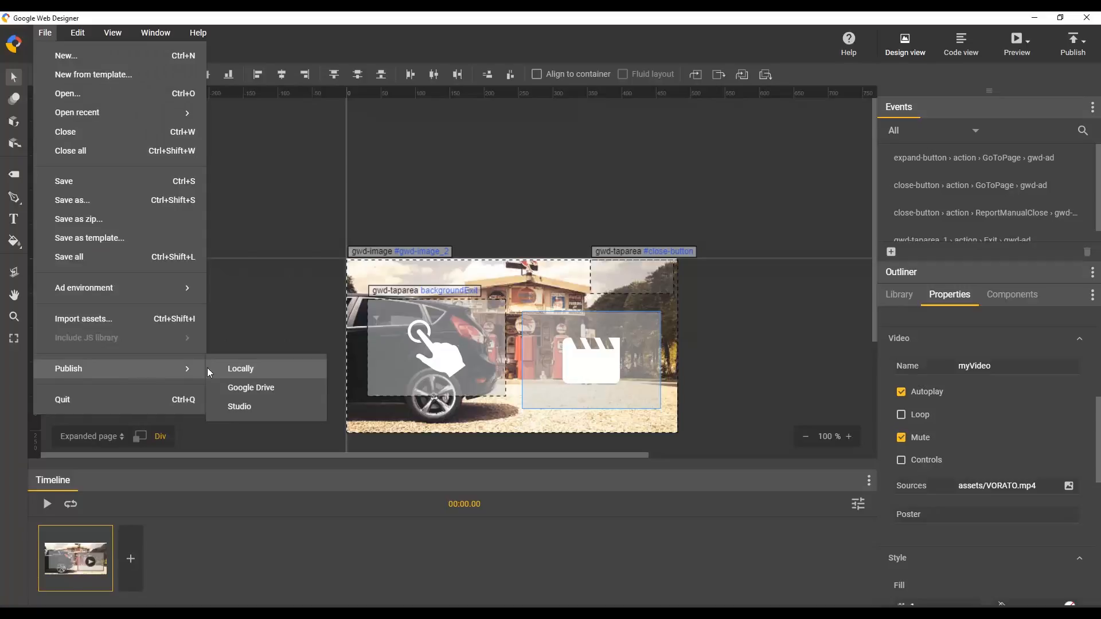
{"action": "left_click", "coordinate": [259, 366]}
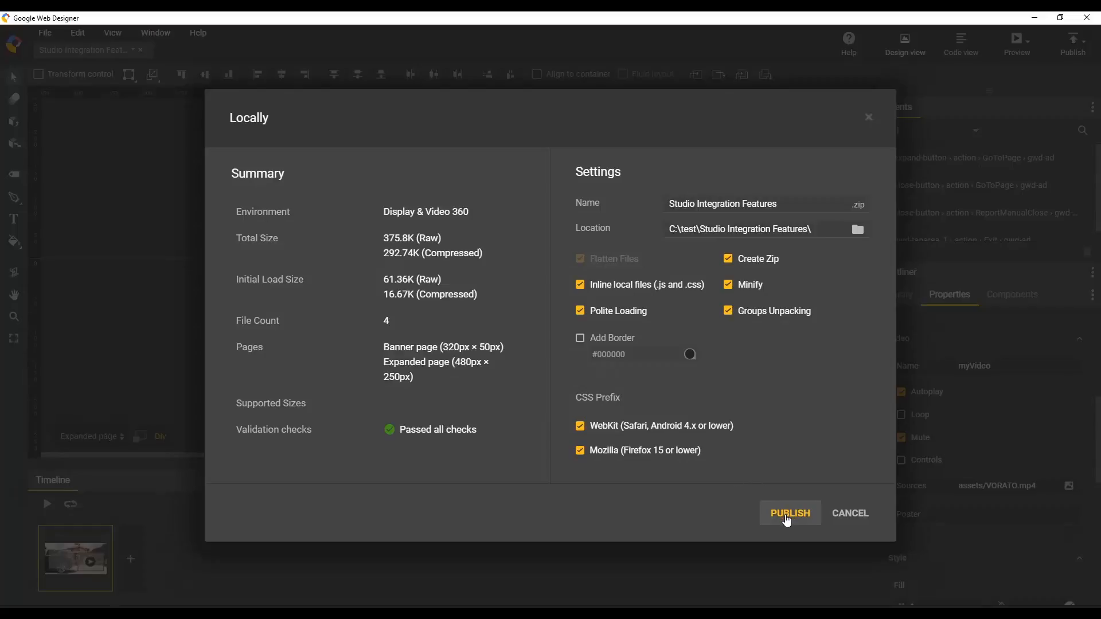
{"action": "left_click", "coordinate": [787, 521]}
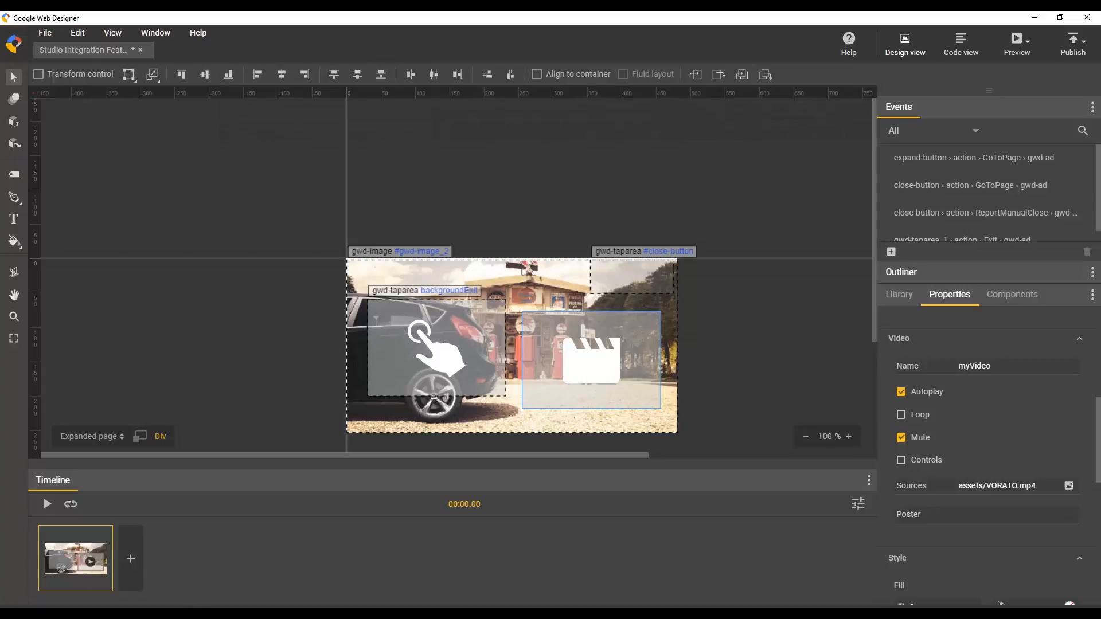
In Studio in Chrome, create an Expanding Leaderboard 320x50 (Mobile) creative from files named Studio Integration Features, for account Ninja Engineering, advertiser Google Web Designer, campaign Demo
{"action": "mouse_move", "coordinate": [182, 614]}
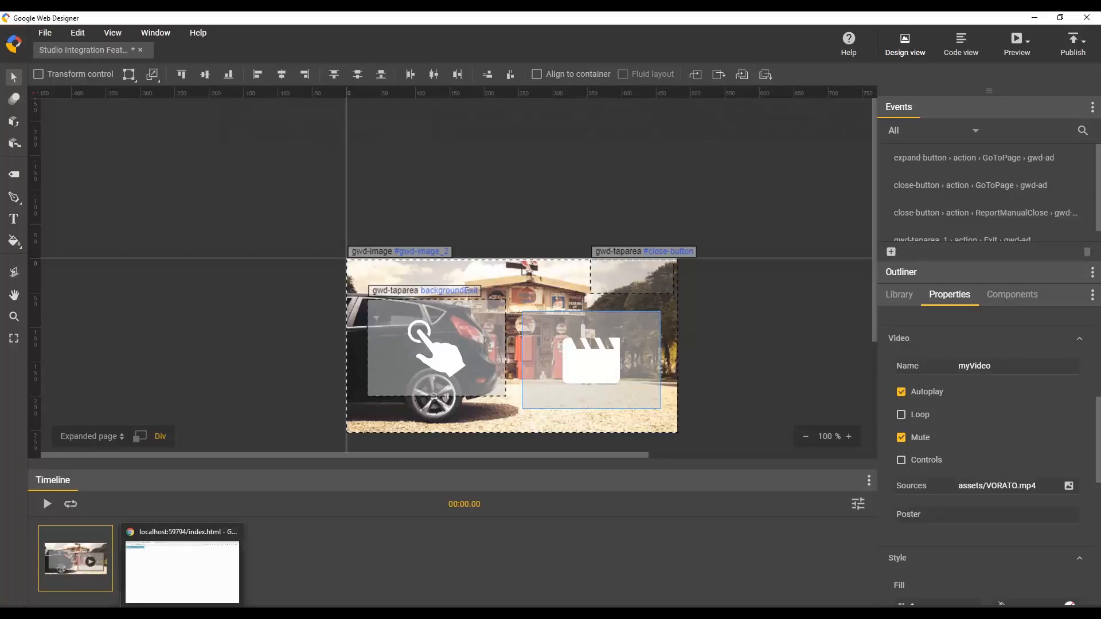
{"action": "left_click", "coordinate": [183, 565]}
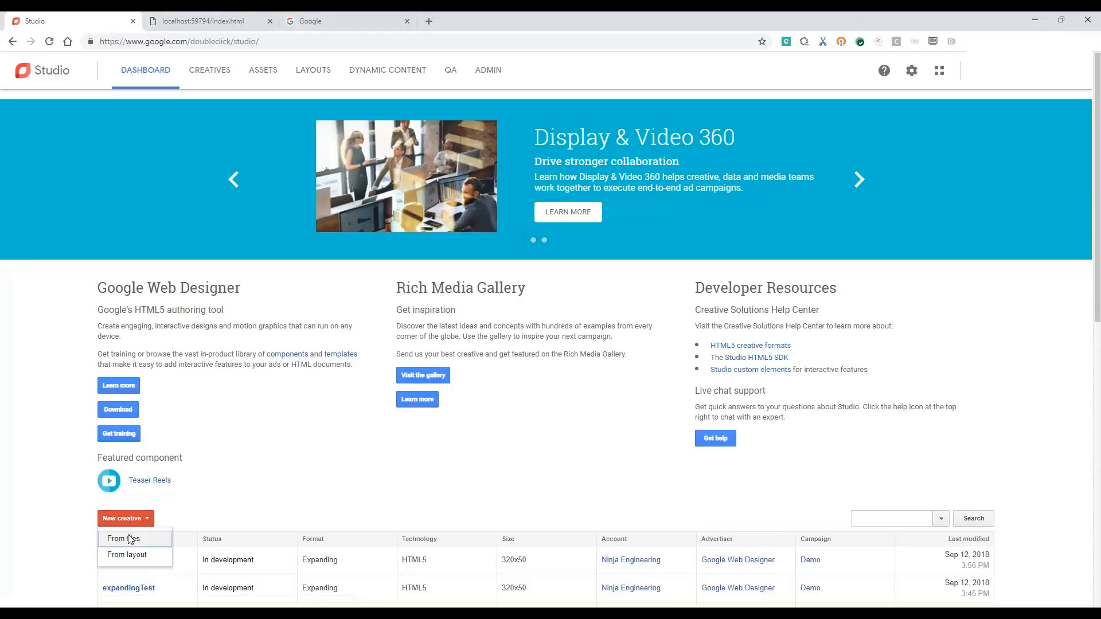
{"action": "left_click", "coordinate": [130, 539]}
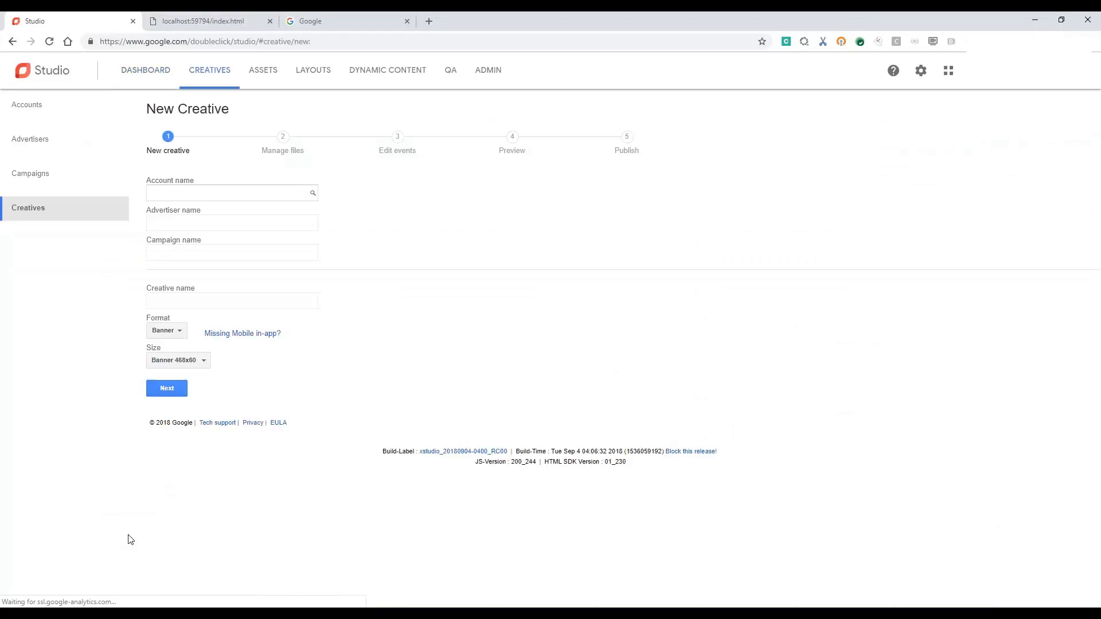
{"action": "left_click", "coordinate": [175, 332]}
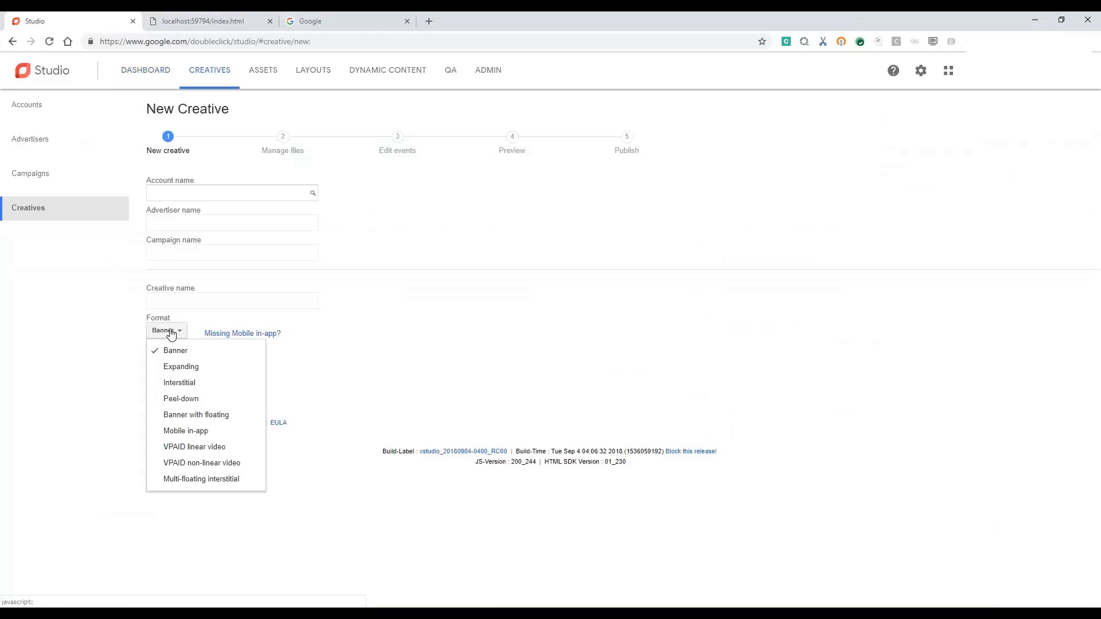
{"action": "left_click", "coordinate": [187, 365]}
{"action": "left_click", "coordinate": [195, 361]}
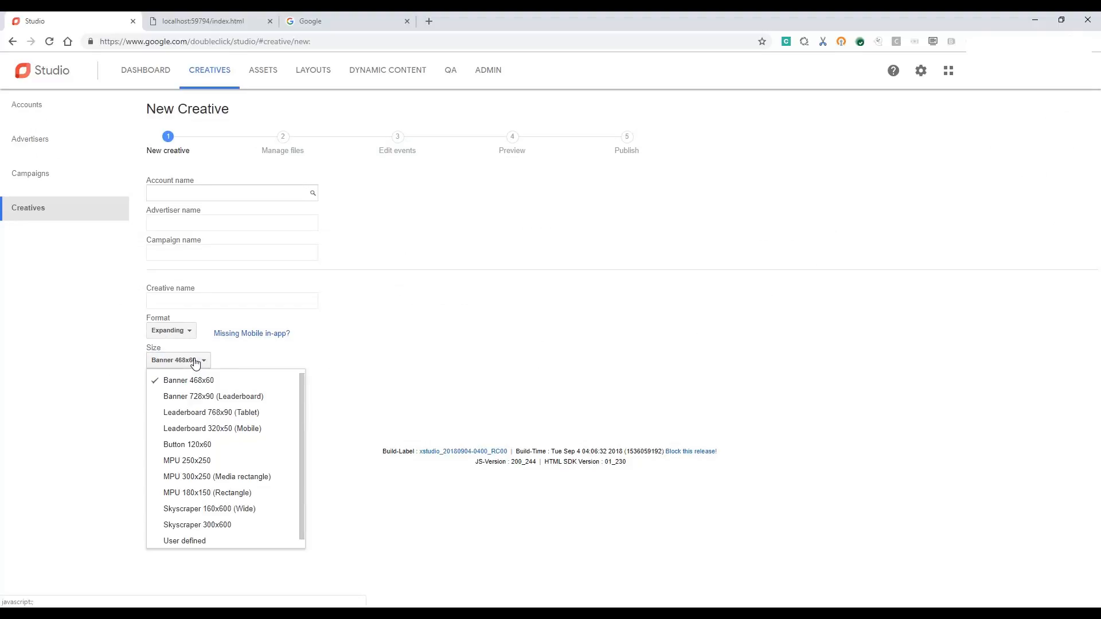
{"action": "left_click", "coordinate": [253, 431]}
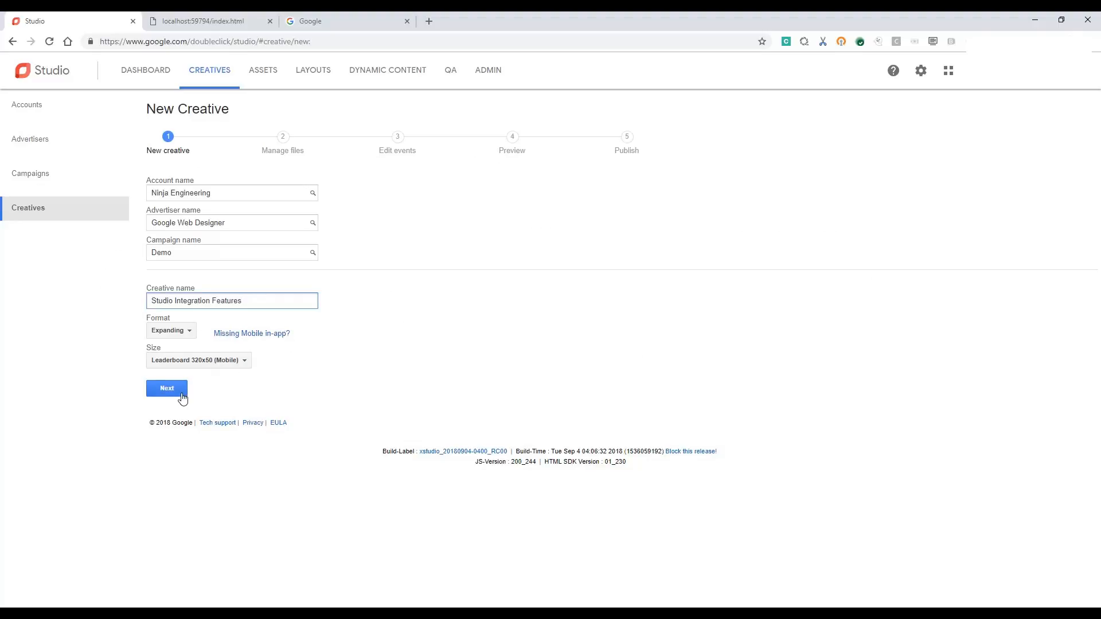
{"action": "left_click", "coordinate": [171, 391]}
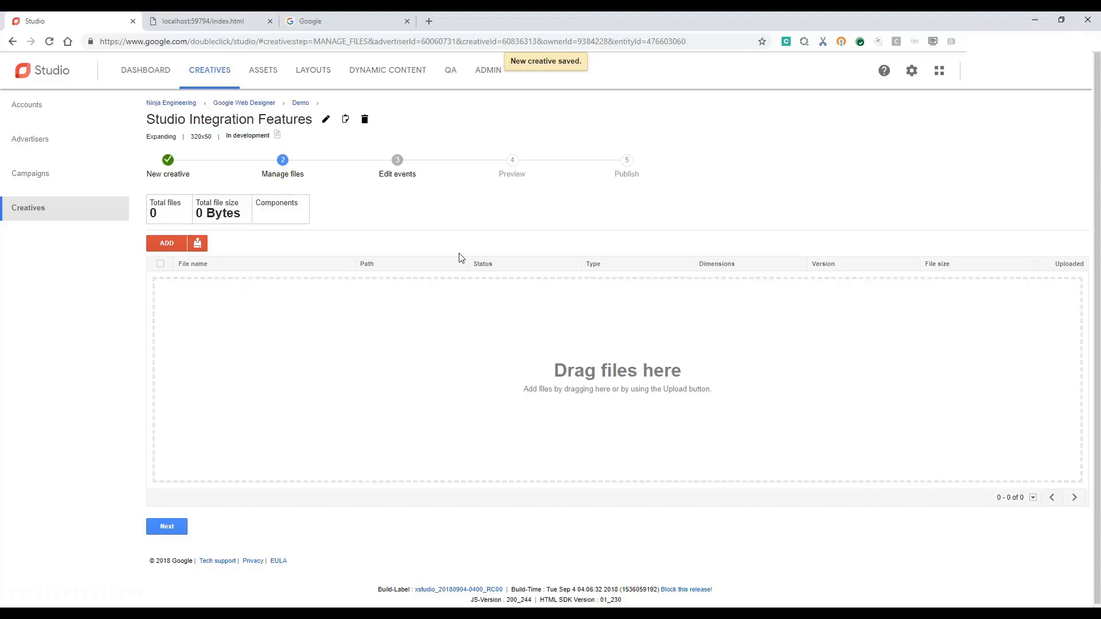
Upload the published Studio Integration Features zip from its local folder to the new creative's files
{"action": "key", "text": "alt+Tab"}
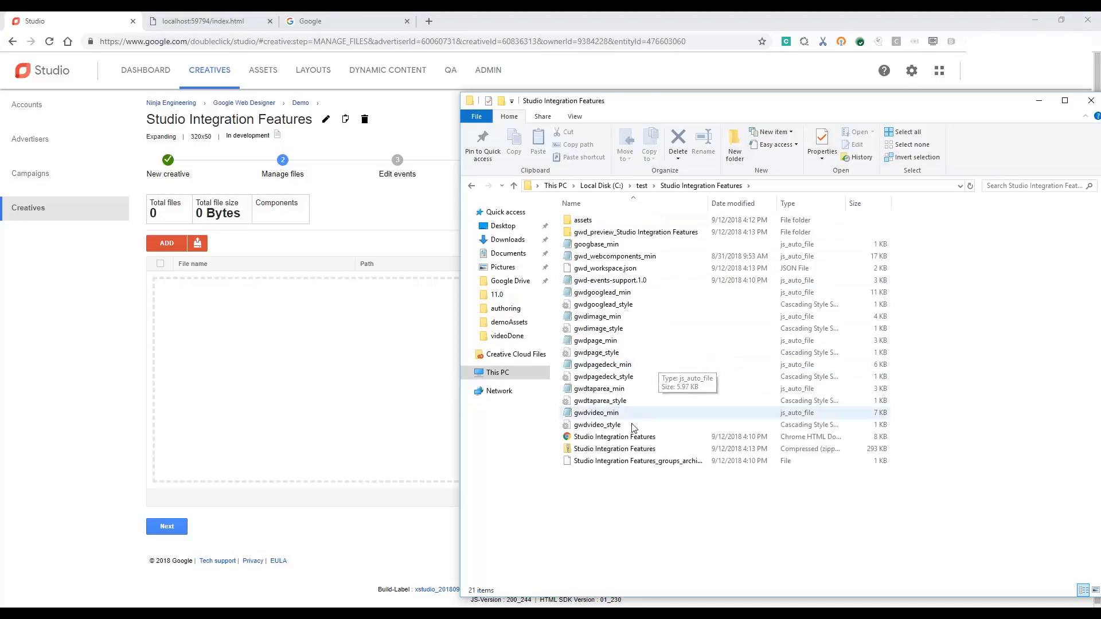
{"action": "left_click_drag", "start_coordinate": [618, 449], "coordinate": [310, 365]}
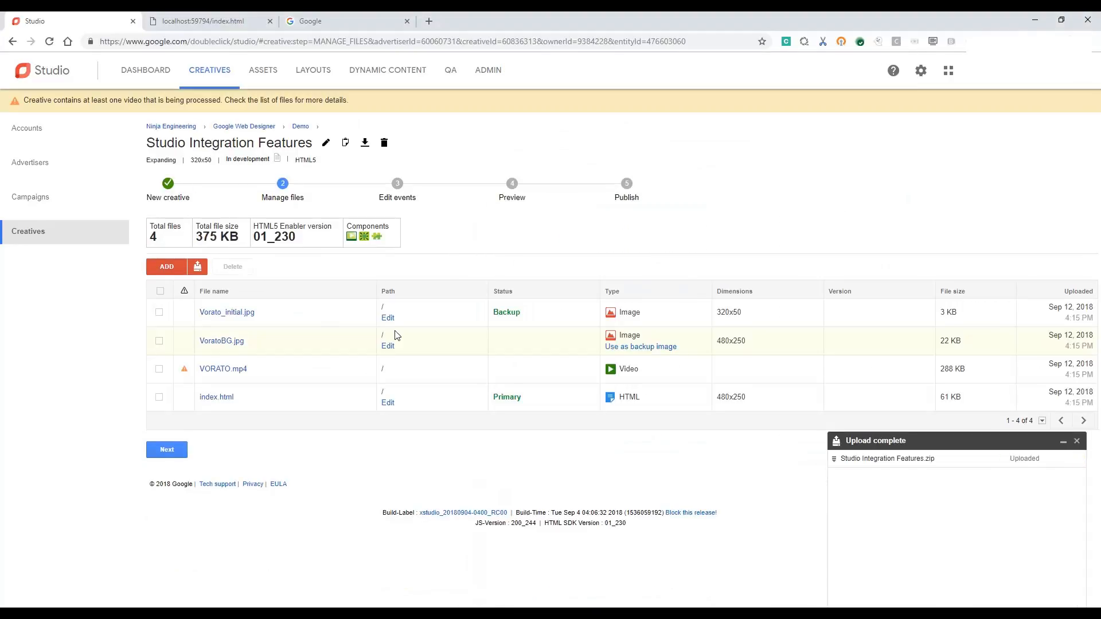
Preview the creative with its event summary shown, expand the banner, test the bgExit tap area over the car, and return to Studio
{"action": "left_click", "coordinate": [513, 186]}
{"action": "left_click", "coordinate": [1038, 238]}
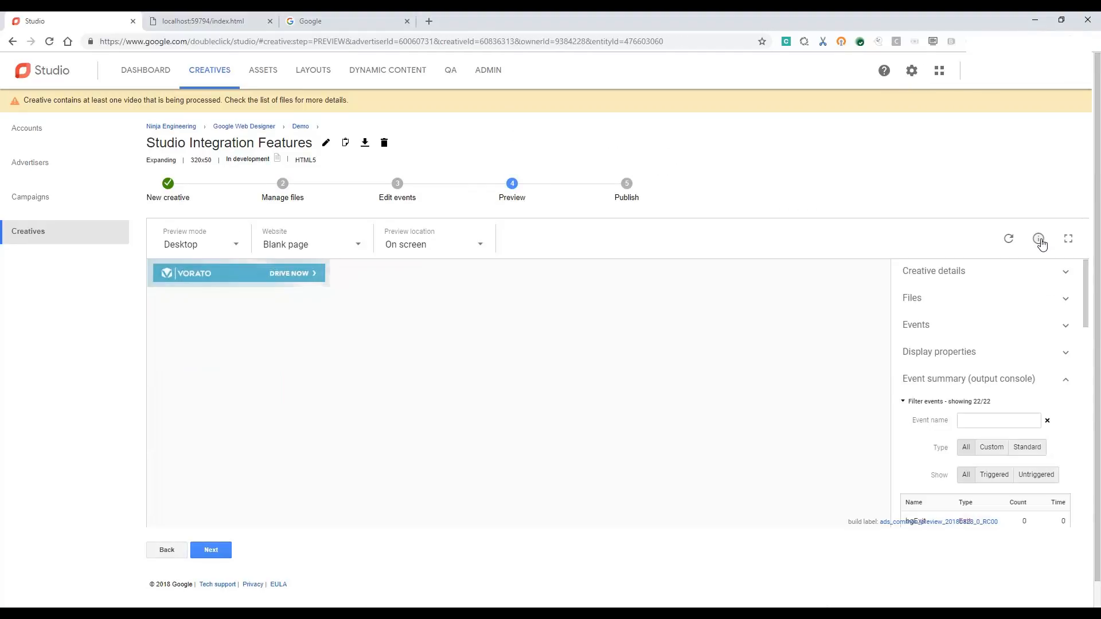
{"action": "scroll", "coordinate": [1070, 370], "scroll_direction": "down", "scroll_amount": 4}
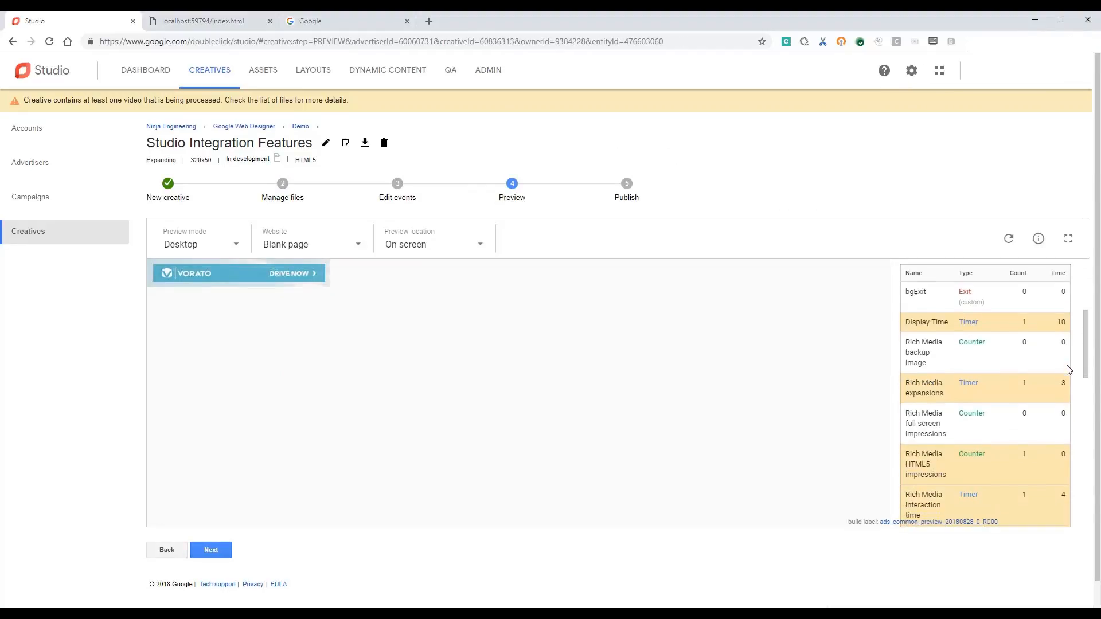
{"action": "left_click", "coordinate": [208, 276]}
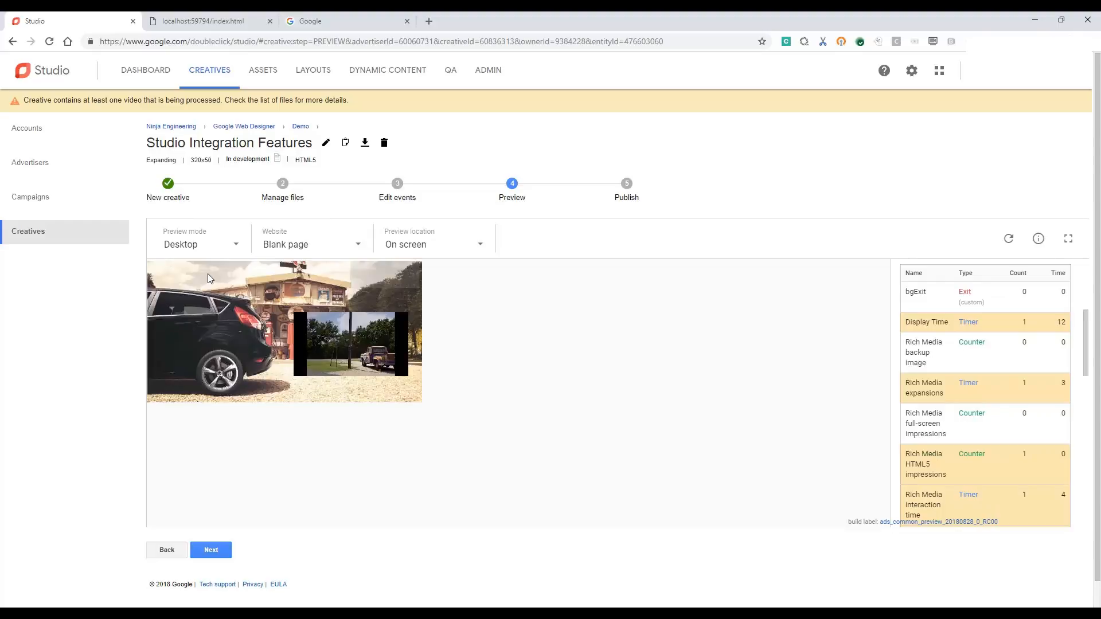
{"action": "left_click", "coordinate": [248, 319]}
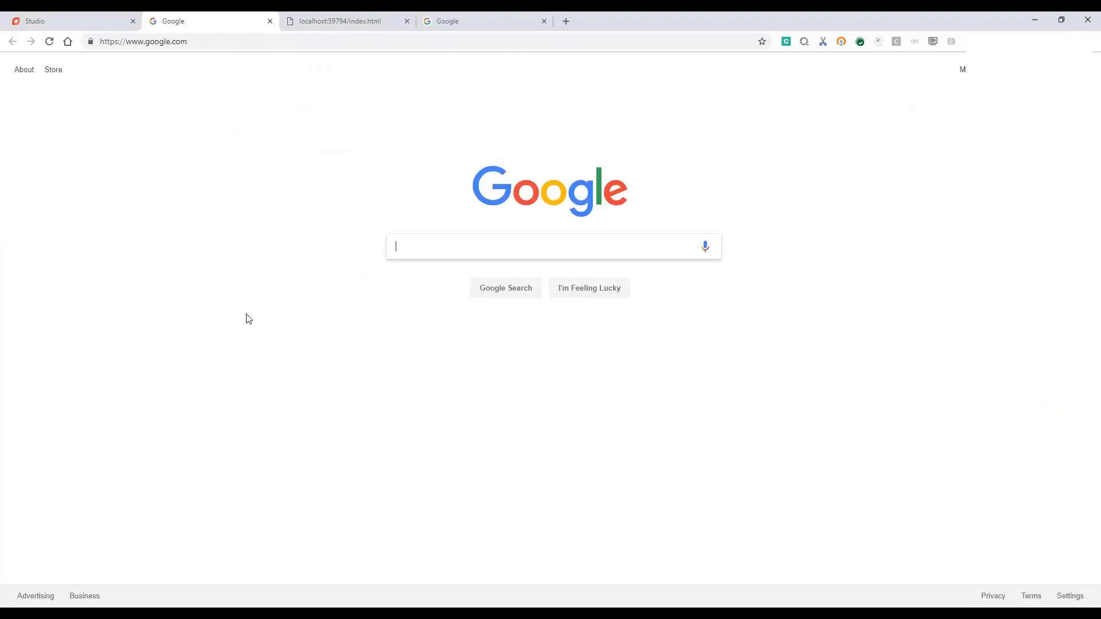
{"action": "left_click", "coordinate": [85, 26]}
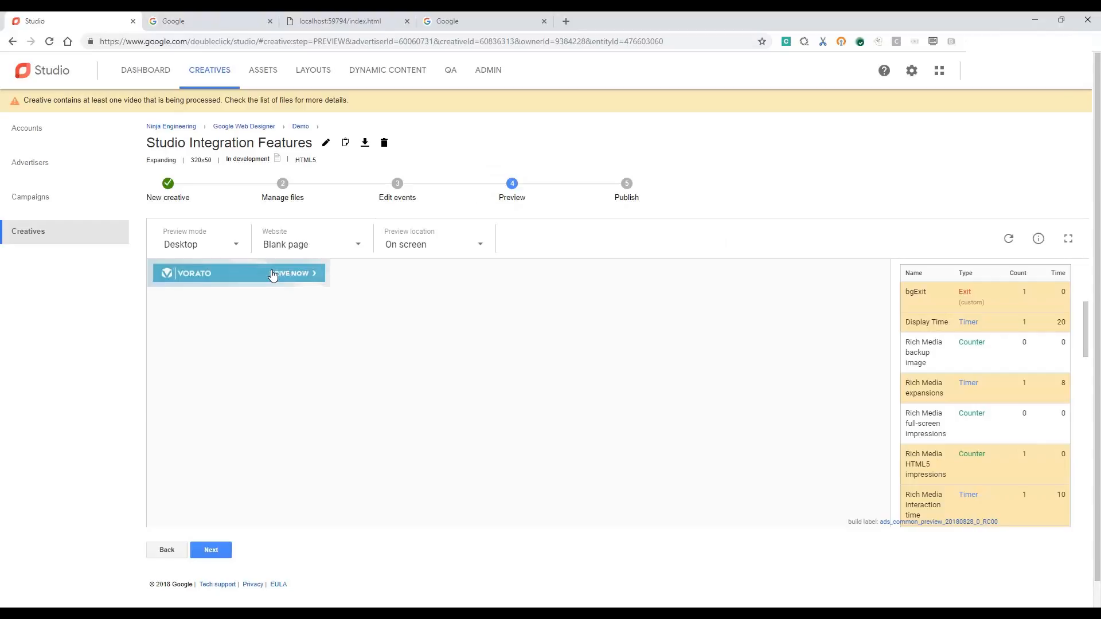
Expand the banner again in the preview and examine the Rich Media and video metrics in the event summary
{"action": "left_click", "coordinate": [272, 275]}
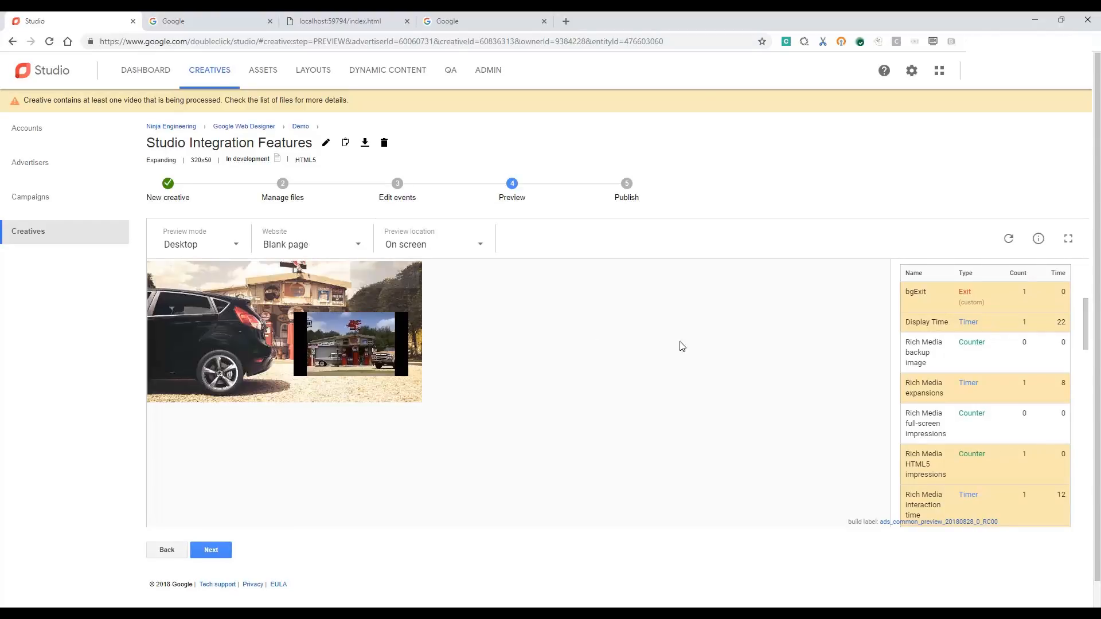
{"action": "scroll", "coordinate": [1020, 414], "scroll_direction": "down", "scroll_amount": 2}
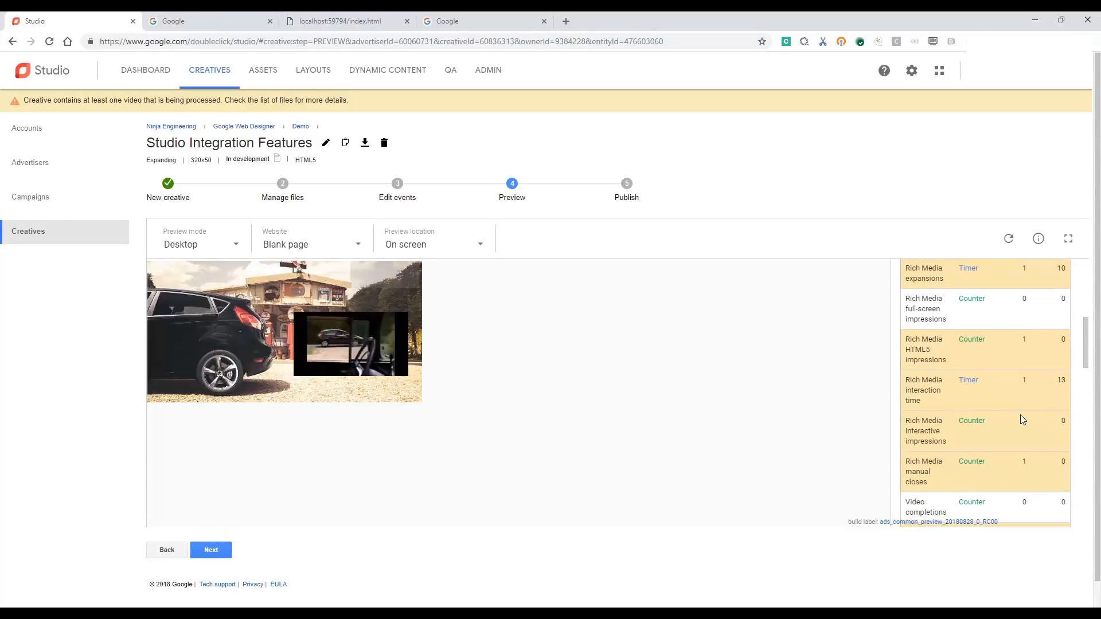
{"action": "scroll", "coordinate": [1020, 415], "scroll_direction": "down", "scroll_amount": 4}
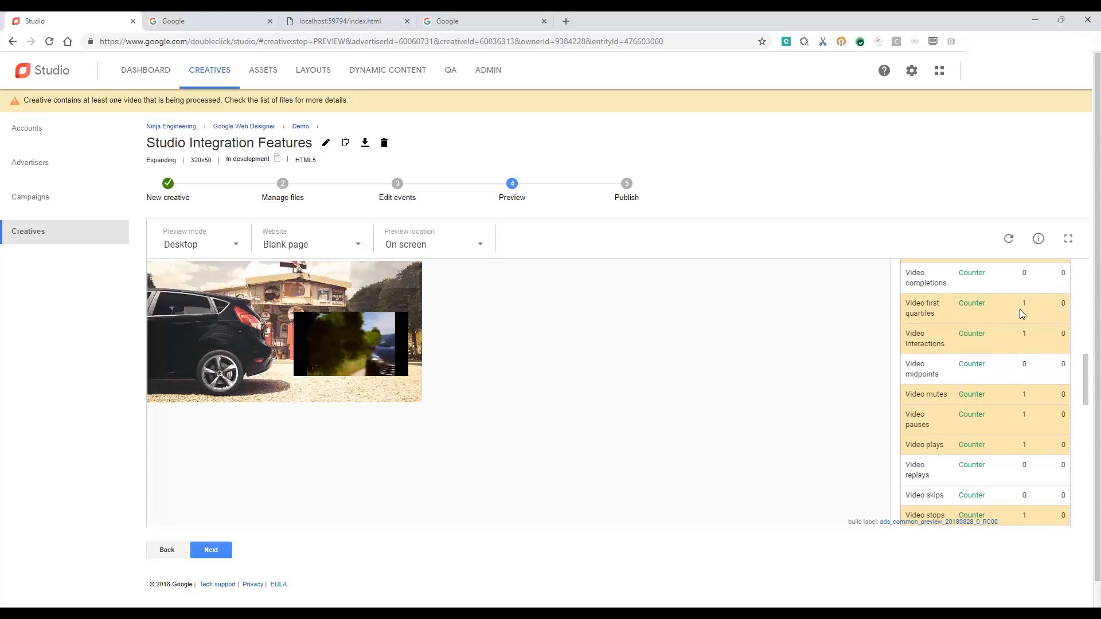